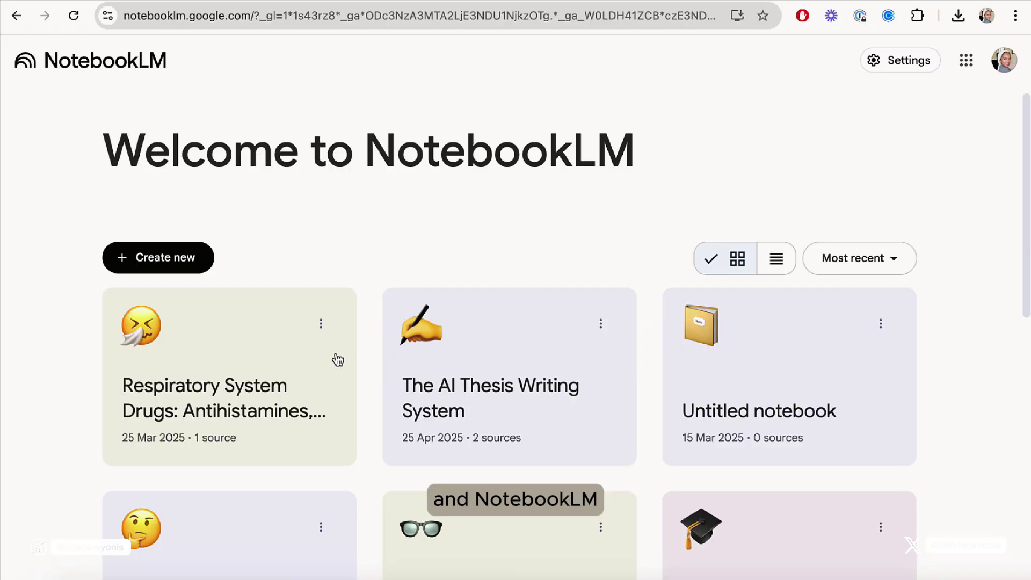
# Create a new empty NotebookLM notebook.
pyautogui.scroll(-5, 338, 360)
pyautogui.scroll(5, 194, 274)
pyautogui.click(192, 269)
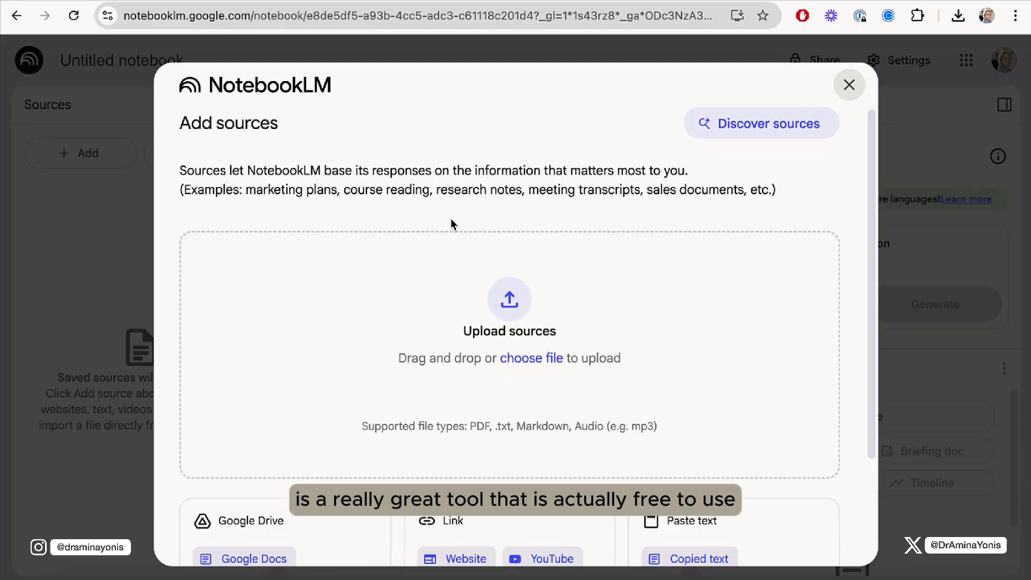
# Discover ten surprise-topic sources on zero-knowledge proofs with I'm feeling curious and import them all.
pyautogui.scroll(-3, 652, 300)
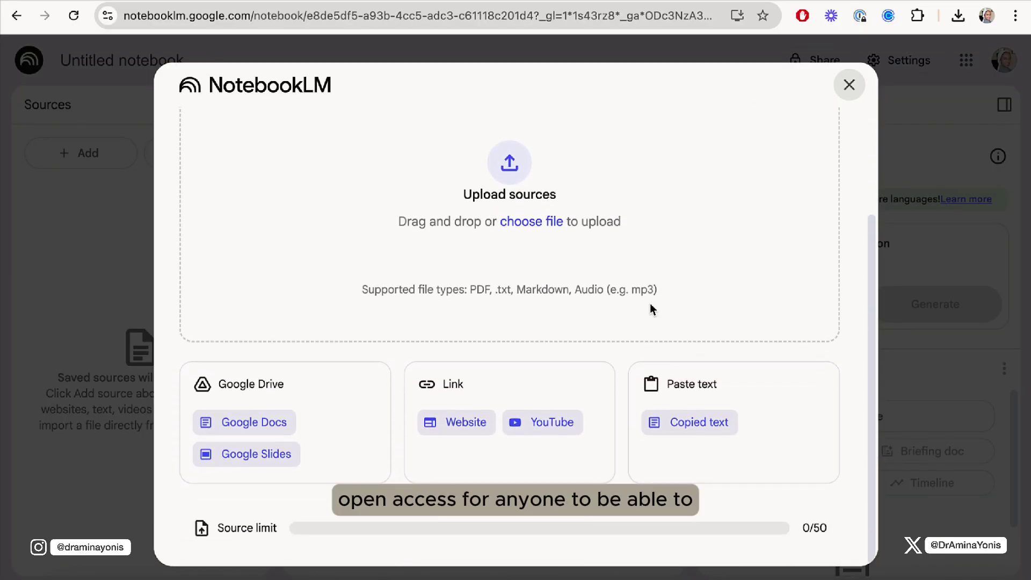
pyautogui.scroll(4, 650, 310)
pyautogui.click(779, 125)
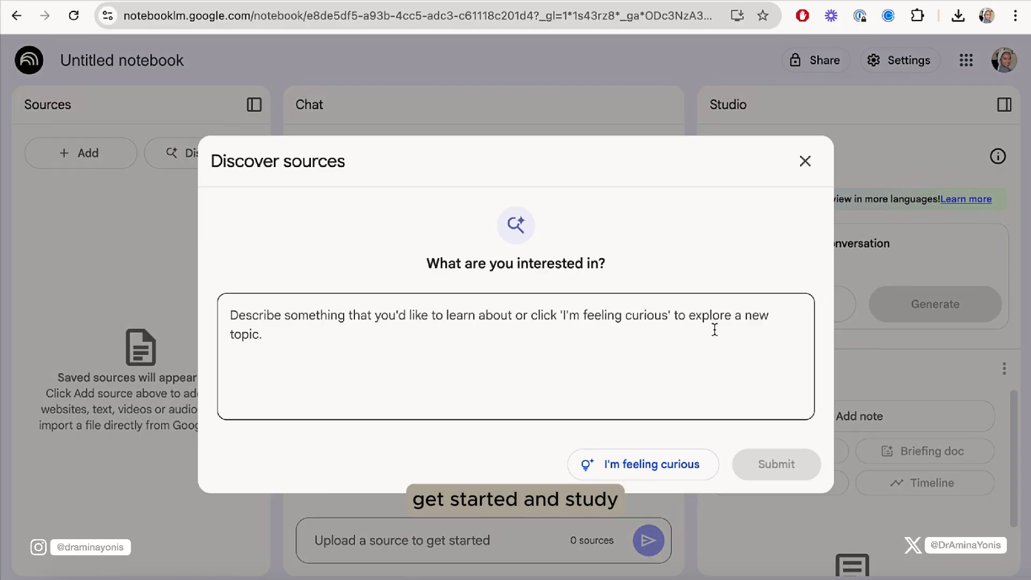
pyautogui.click(689, 461)
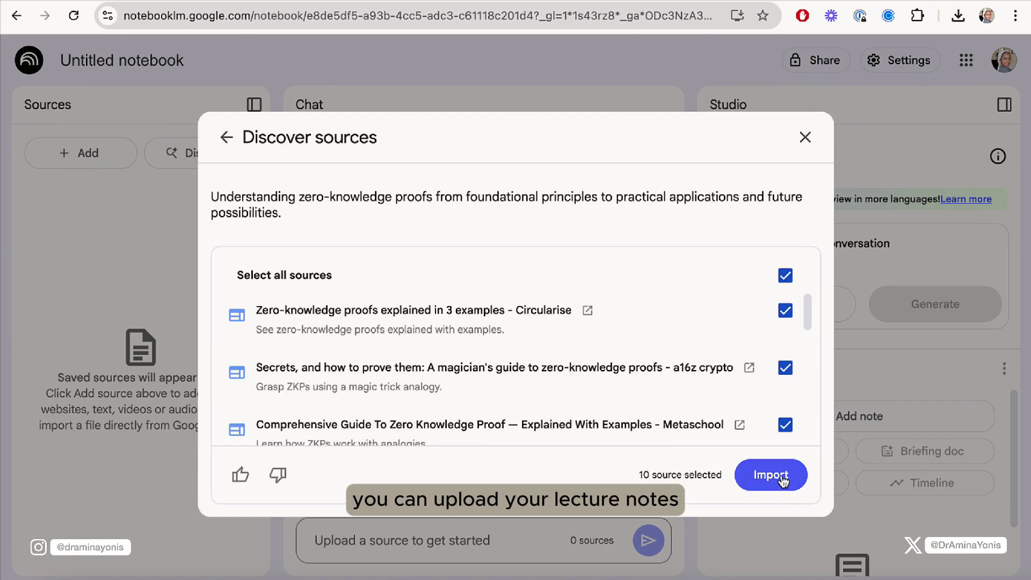
pyautogui.click(781, 478)
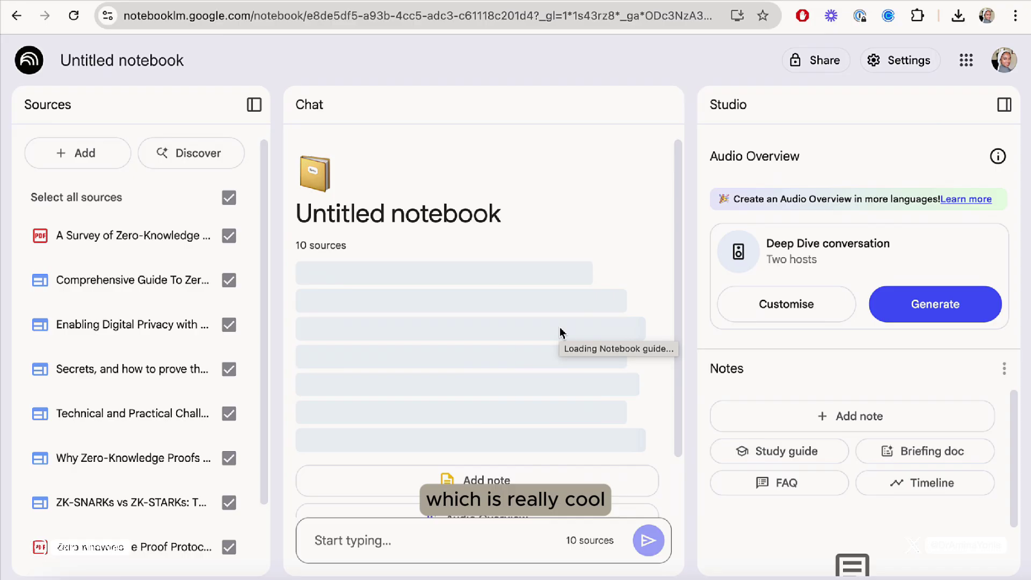
# Generate a mind map from the zero-knowledge proof sources.
pyautogui.scroll(-2, 560, 327)
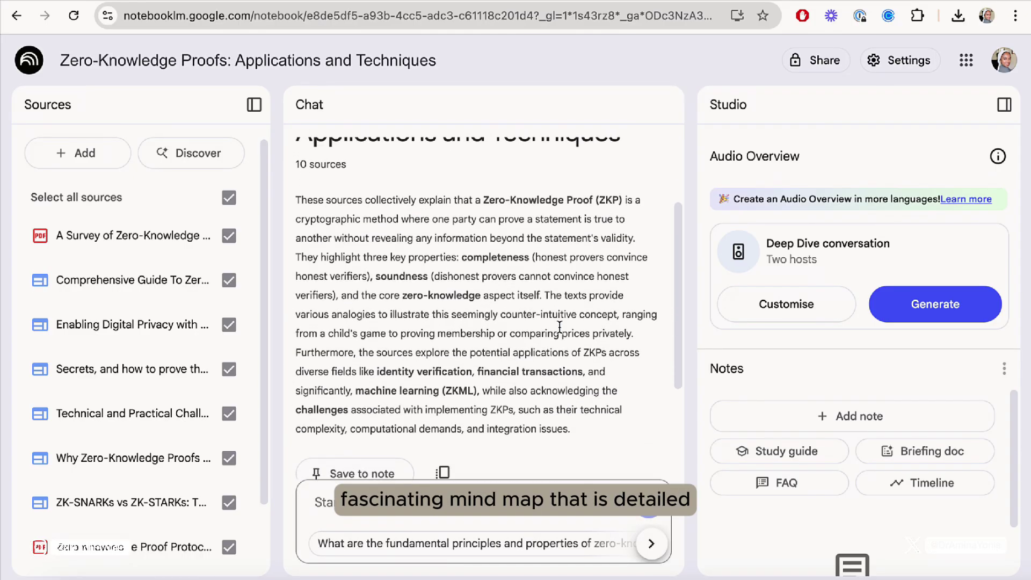
pyautogui.scroll(-4, 559, 327)
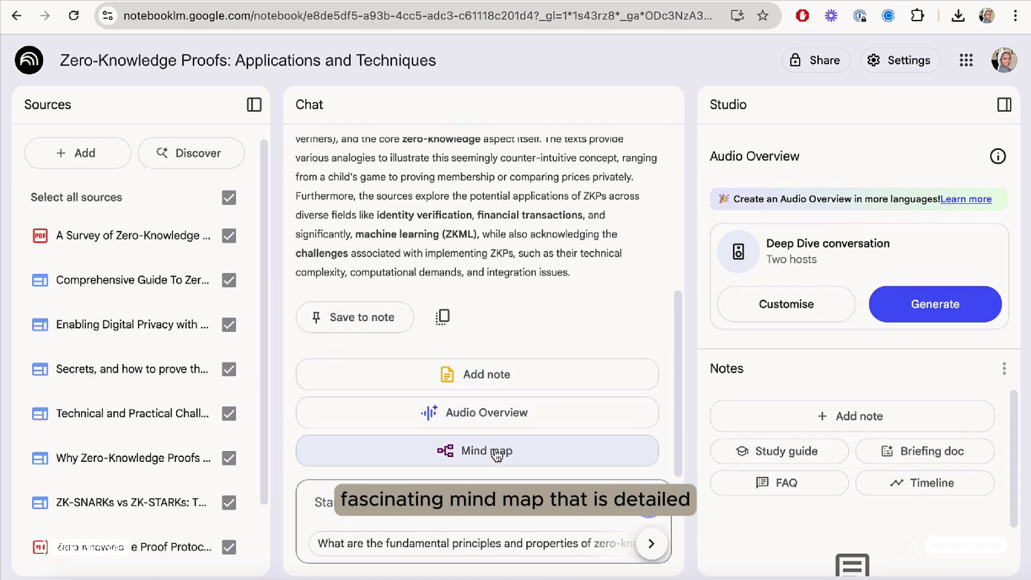
pyautogui.click(497, 454)
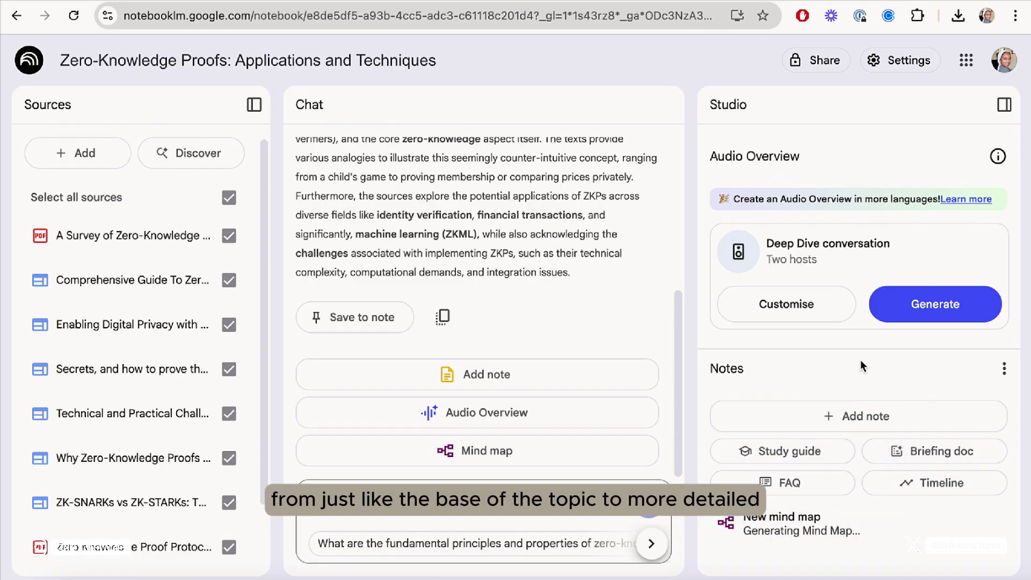
# Ask the suggested question about zero-knowledge proof principles, then open the finished mind map.
pyautogui.click(530, 545)
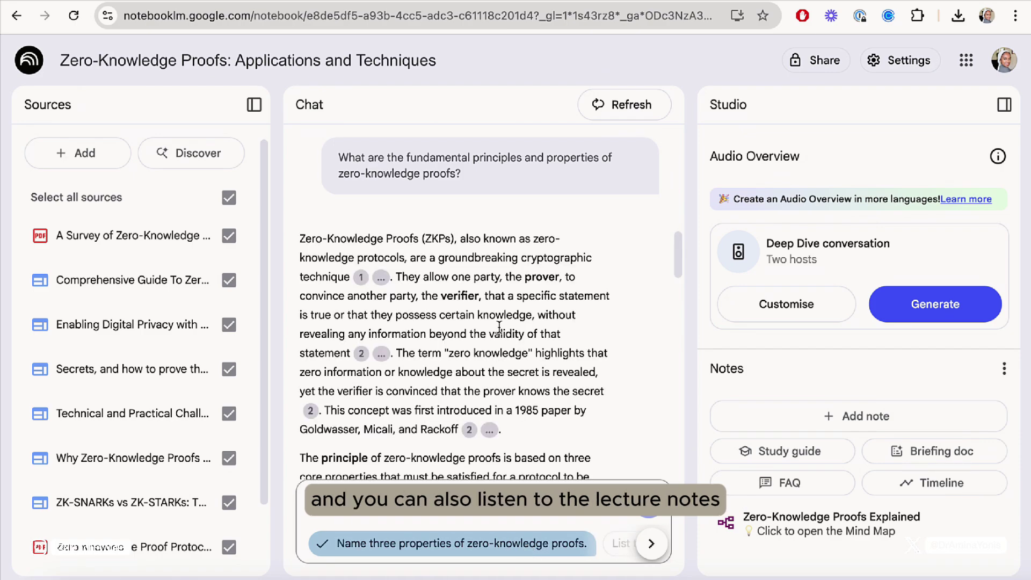
pyautogui.scroll(-10, 499, 326)
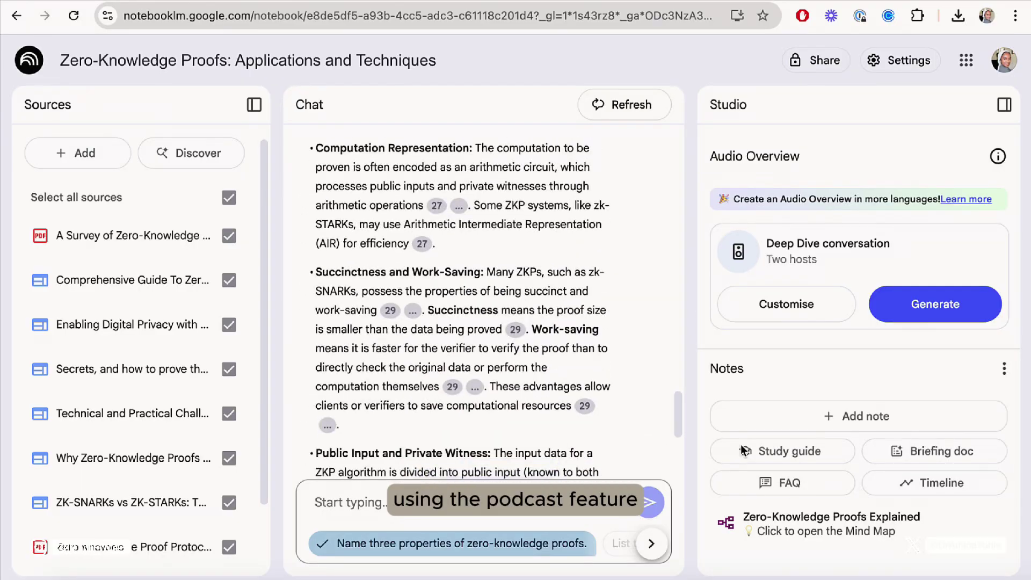
pyautogui.click(798, 517)
# Expand the Definition & How it Works and Challenges & Limitations branches, then close the mind map.
pyautogui.moveTo(743, 301); pyautogui.dragTo(399, 337)
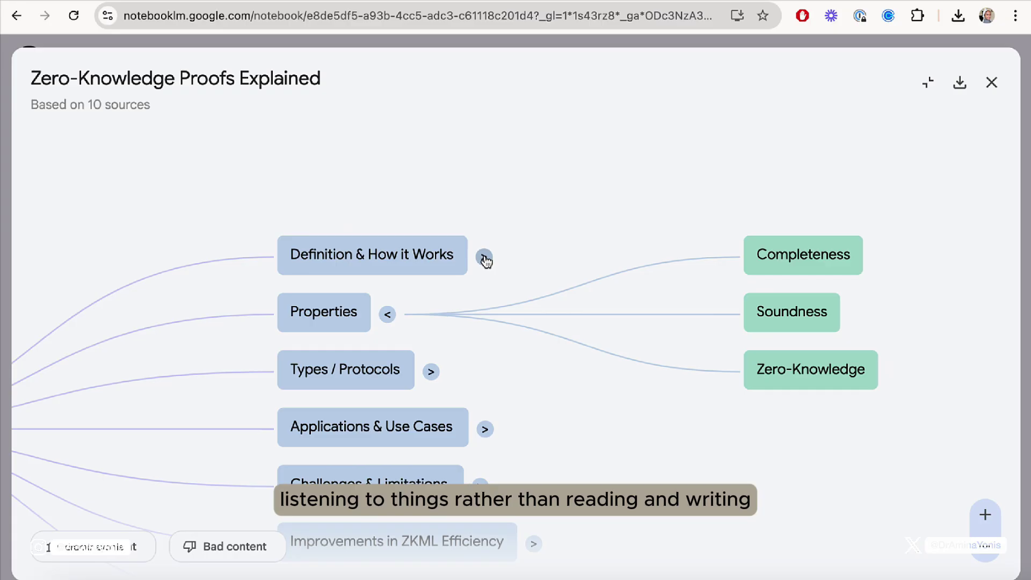
pyautogui.click(483, 258)
pyautogui.scroll(-2, 757, 346)
pyautogui.moveTo(732, 359); pyautogui.dragTo(755, 141)
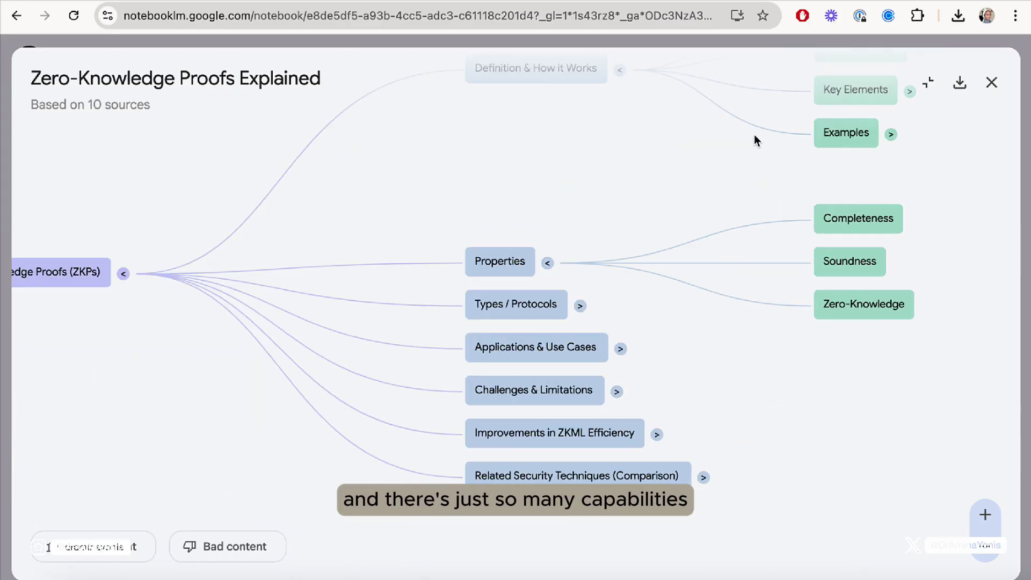
pyautogui.click(637, 361)
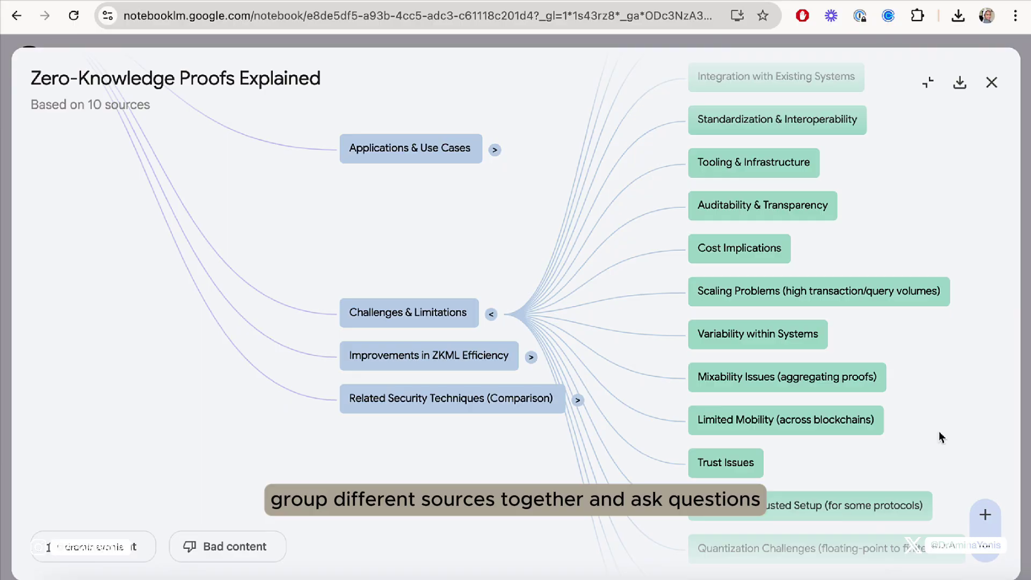
pyautogui.click(992, 82)
pyautogui.scroll(-5, 534, 341)
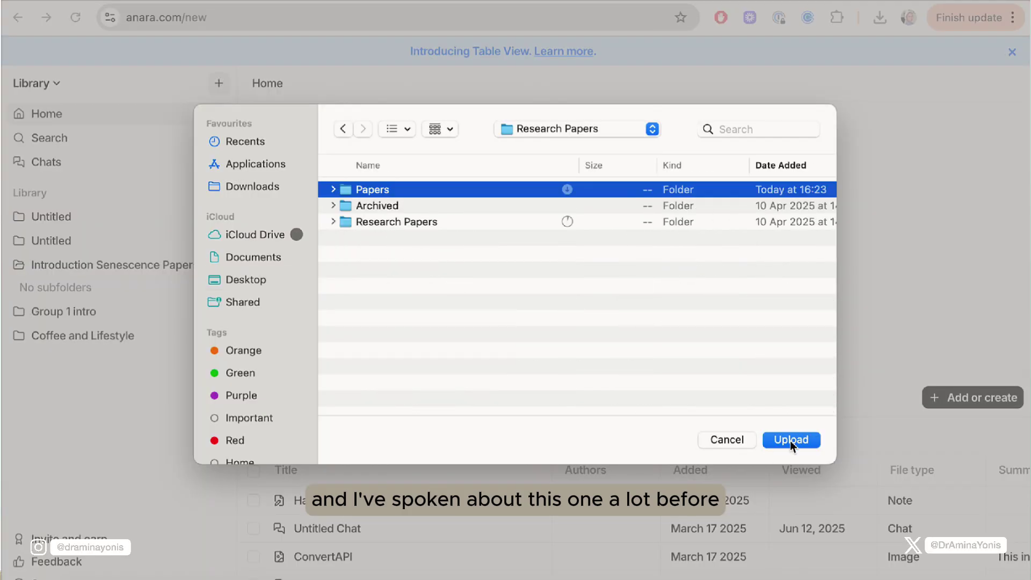
# Upload the Papers folder of research papers into Anara.
pyautogui.click(789, 437)
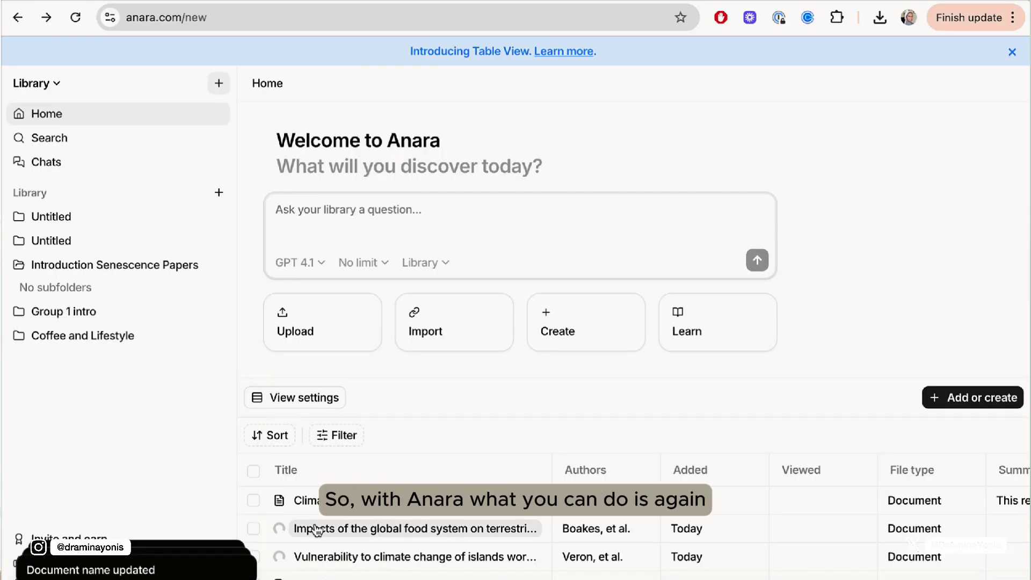
pyautogui.scroll(-10, 317, 530)
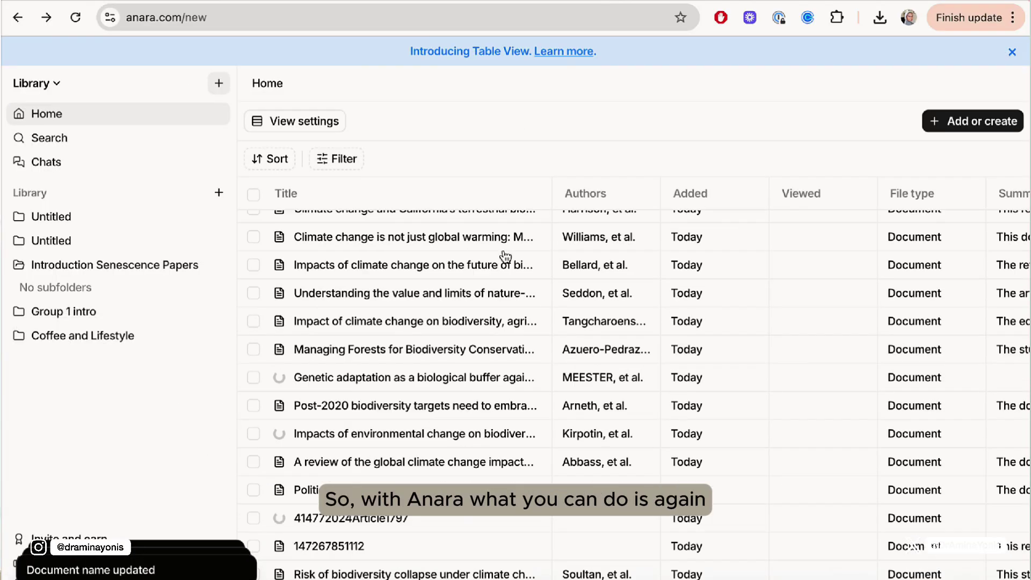
pyautogui.hscroll(5, 716, 329)
pyautogui.hscroll(-5, 716, 329)
pyautogui.scroll(5, 716, 329)
# Gather the ticked climate papers into a new Climate Change Intro folder and open it.
pyautogui.click(254, 224)
pyautogui.keyDown('shift'); pyautogui.click(253, 336); pyautogui.keyUp('shift')
pyautogui.moveTo(255, 341); pyautogui.dragTo(55, 349)
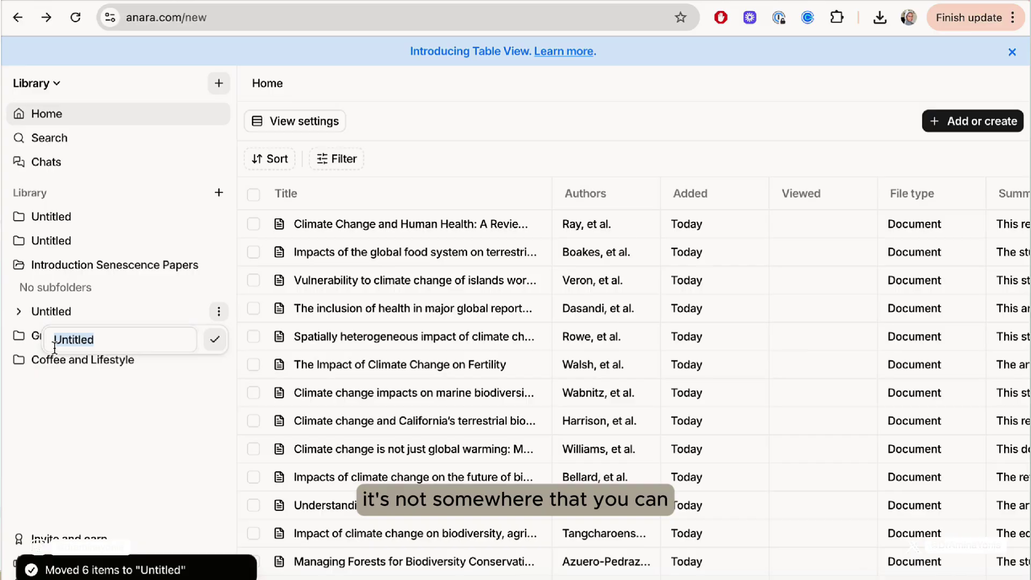
pyautogui.click(131, 289)
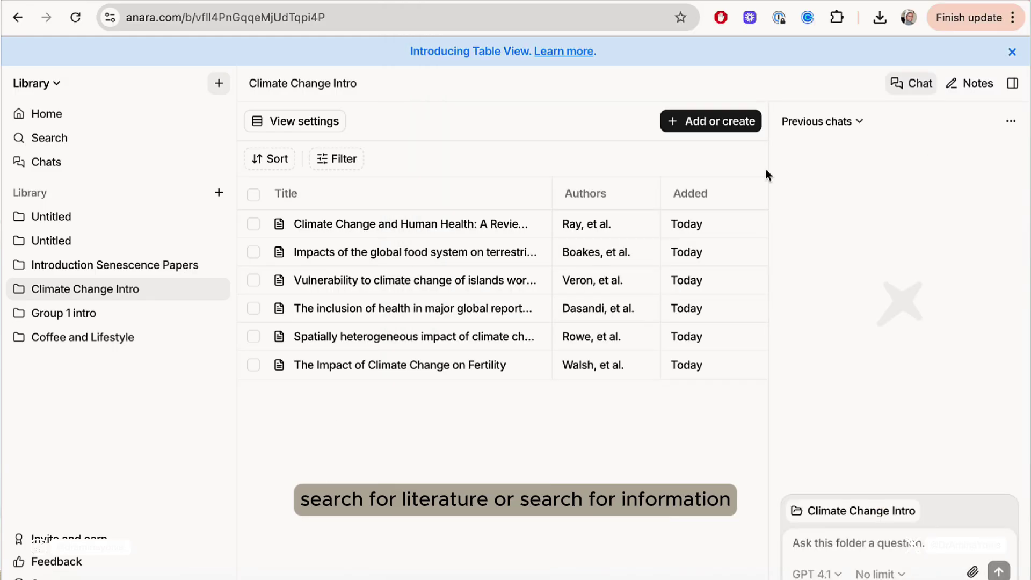
# Open the Climate Change and Human Health review and show its related papers.
pyautogui.click(358, 159)
pyautogui.click(255, 225)
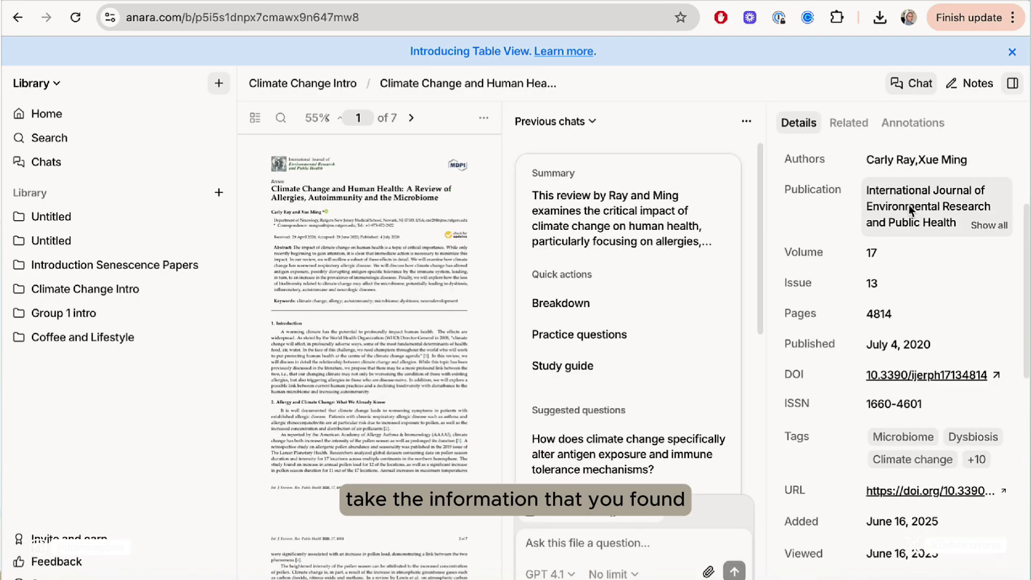
pyautogui.click(848, 122)
# Add a related paper to the library and open a cited paper from the chat answer.
pyautogui.scroll(-2, 945, 349)
pyautogui.click(966, 370)
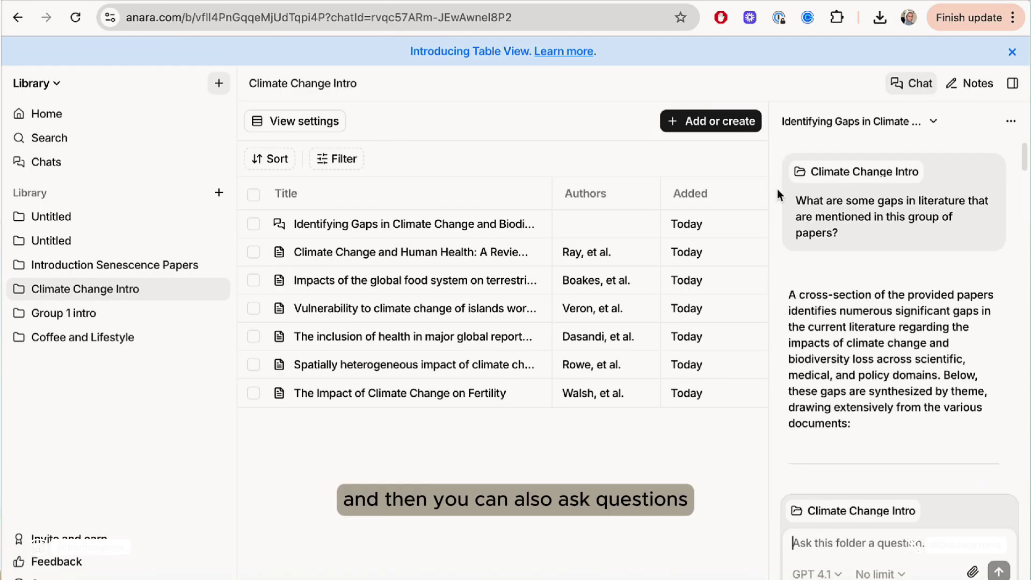
pyautogui.scroll(-10, 816, 314)
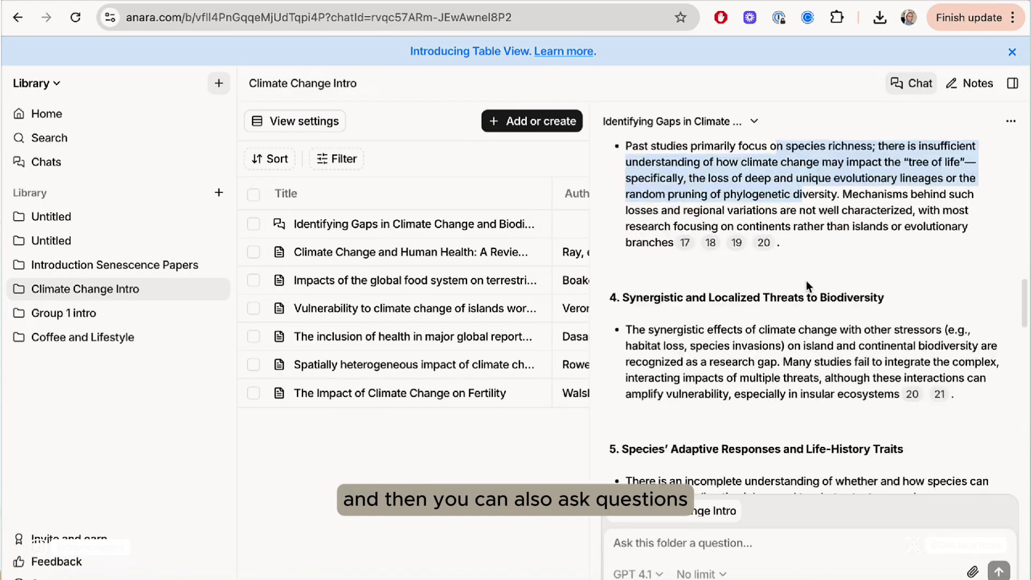
pyautogui.click(736, 243)
# Ask the folder chat what is interesting to note as a new researcher of this topic.
pyautogui.scroll(-10, 734, 253)
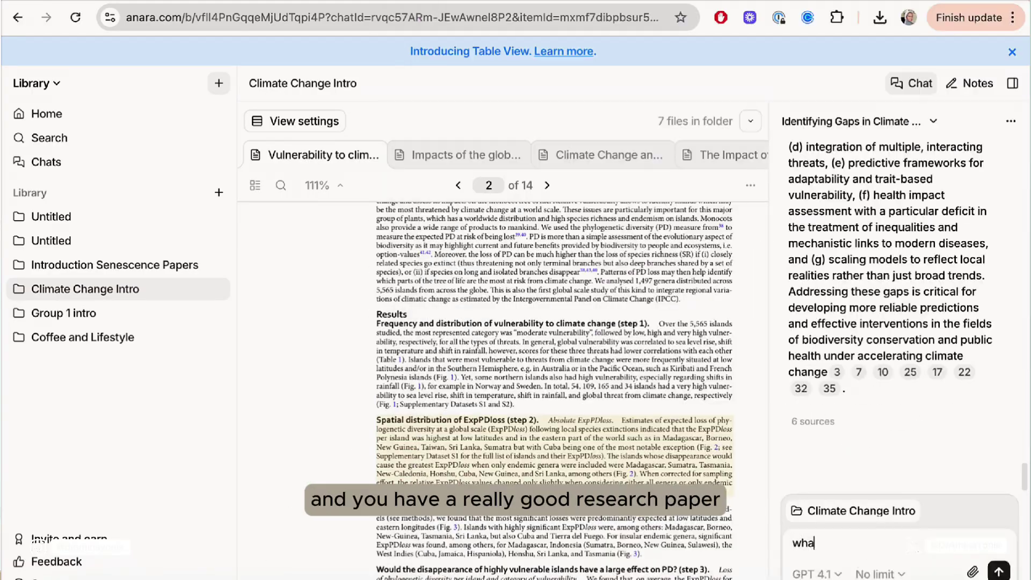
pyautogui.write('t is something interesting that i should note as a new researcher of this topic?')
pyautogui.press('Return')
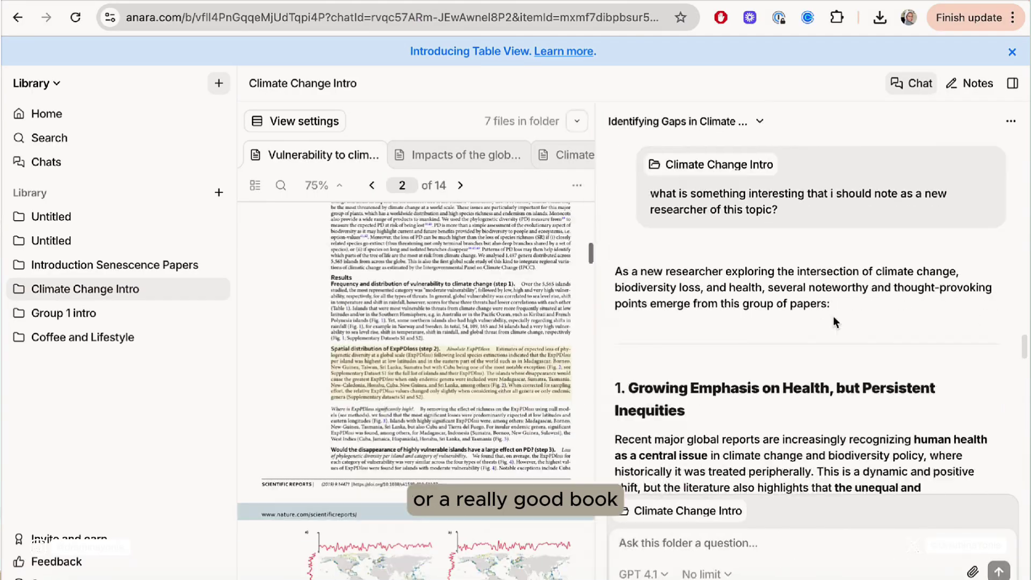
pyautogui.scroll(-10, 836, 322)
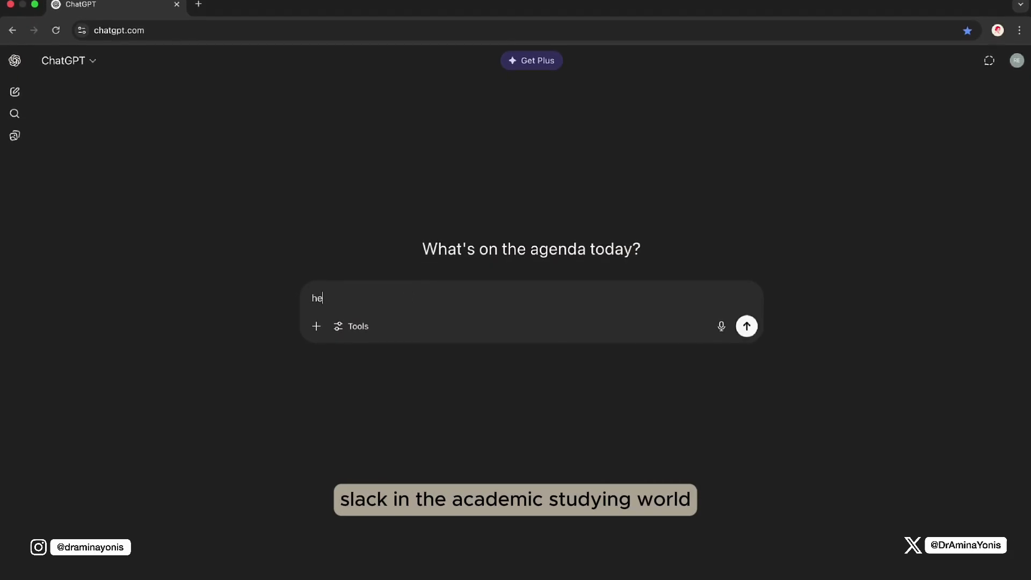
# Greet ChatGPT with hello and ask 'how to write an essay?'.
pyautogui.press('Return')
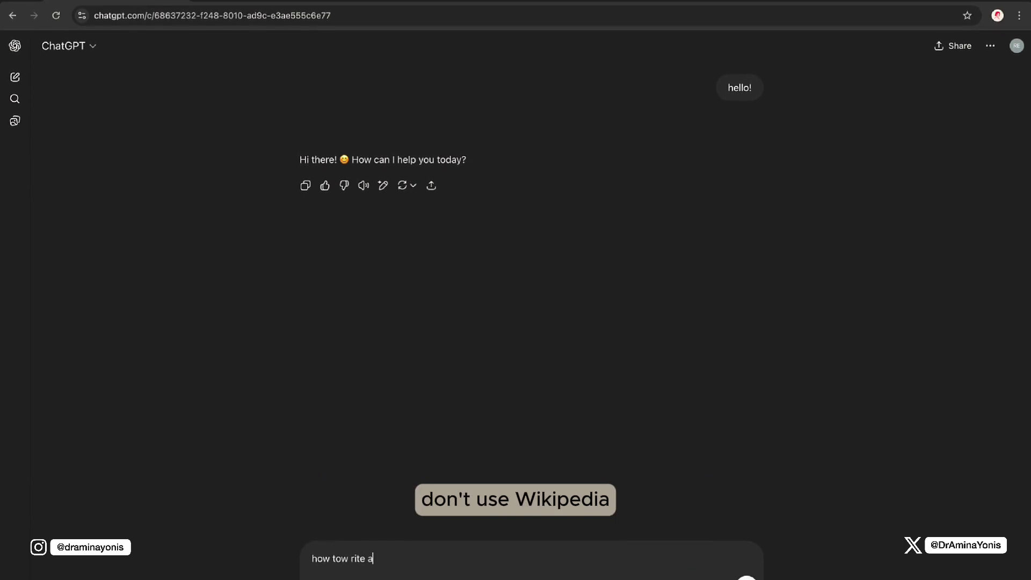
pyautogui.write('n')
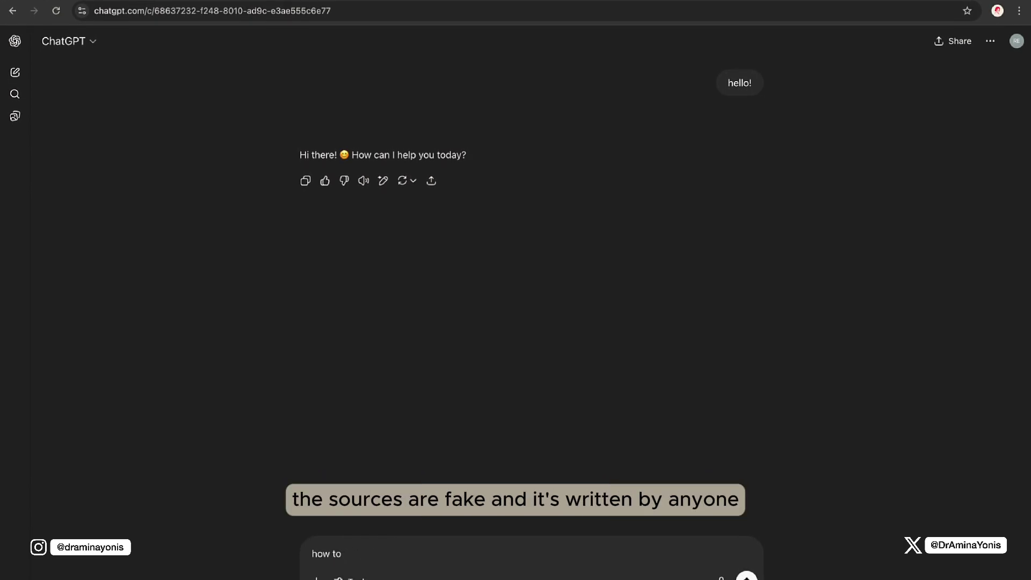
pyautogui.write(' ess')
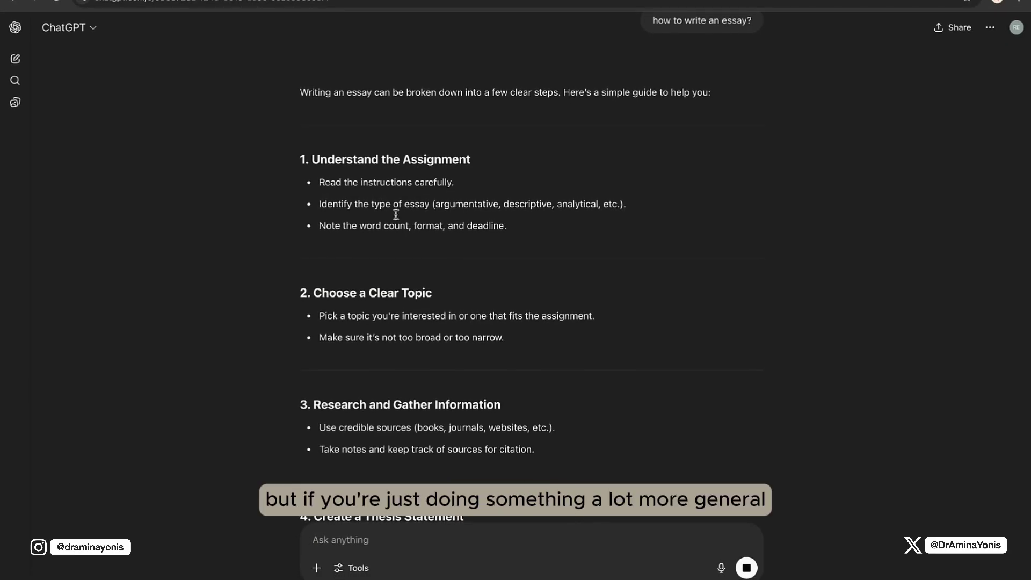
pyautogui.scroll(-5, 444, 336)
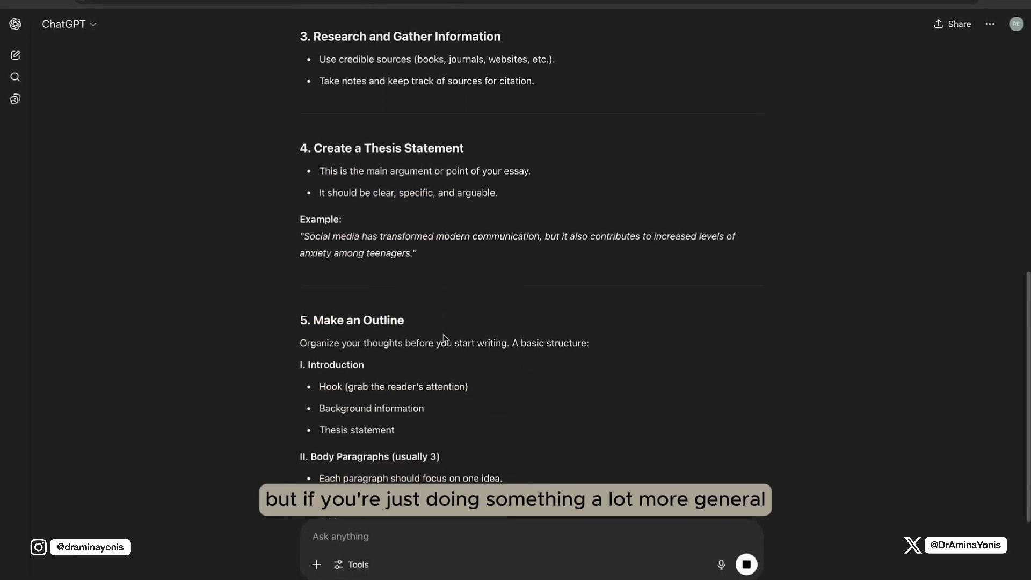
# Read through the eight-step essay guide and reply 'thank you!'.
pyautogui.scroll(-5, 444, 336)
pyautogui.scroll(-5, 444, 336)
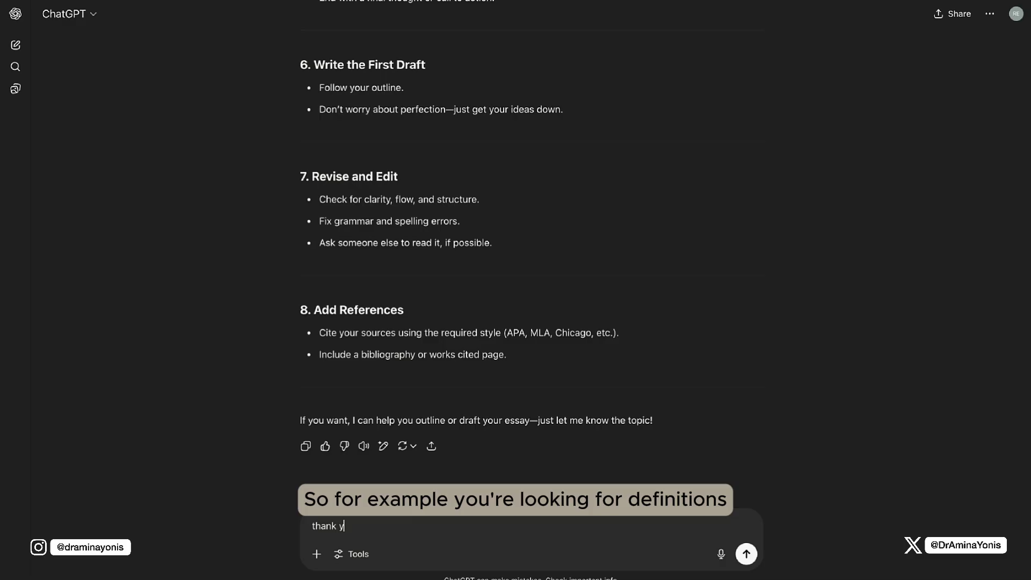
pyautogui.press('Return')
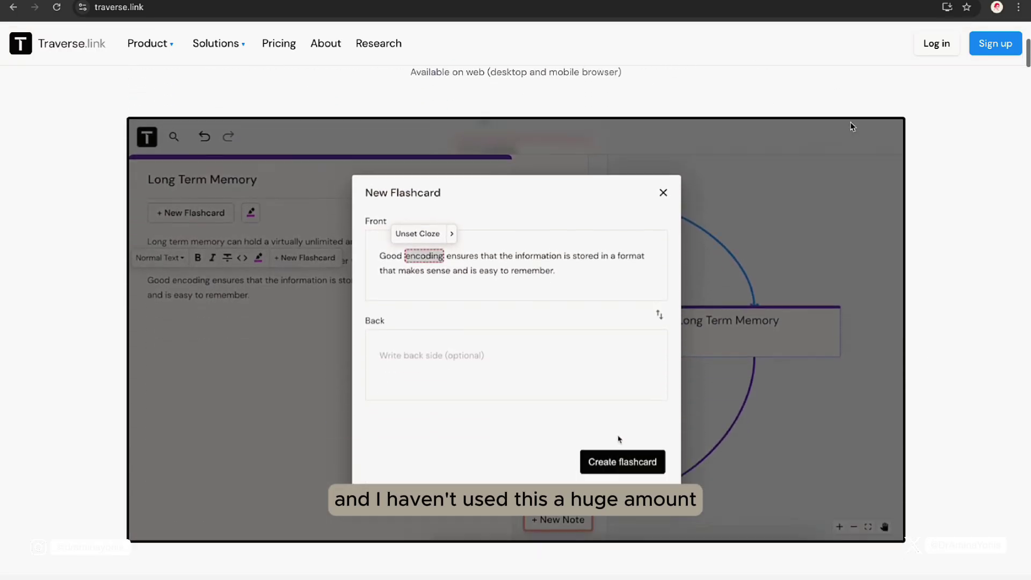
# Scroll the traverse.link homepage past the feature sections and testimonial cards to the footer.
pyautogui.scroll(-10, 850, 127)
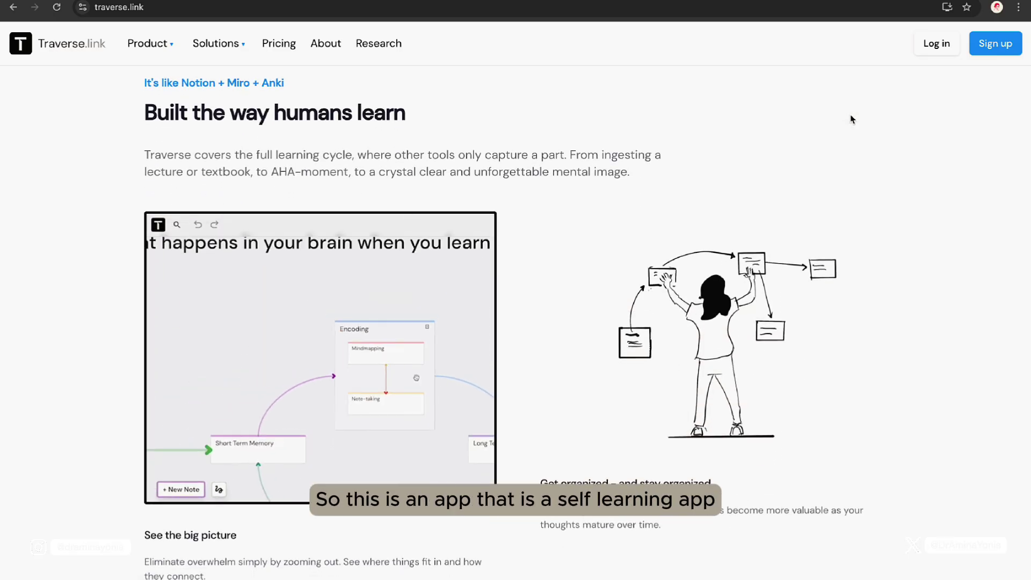
pyautogui.scroll(-10, 851, 119)
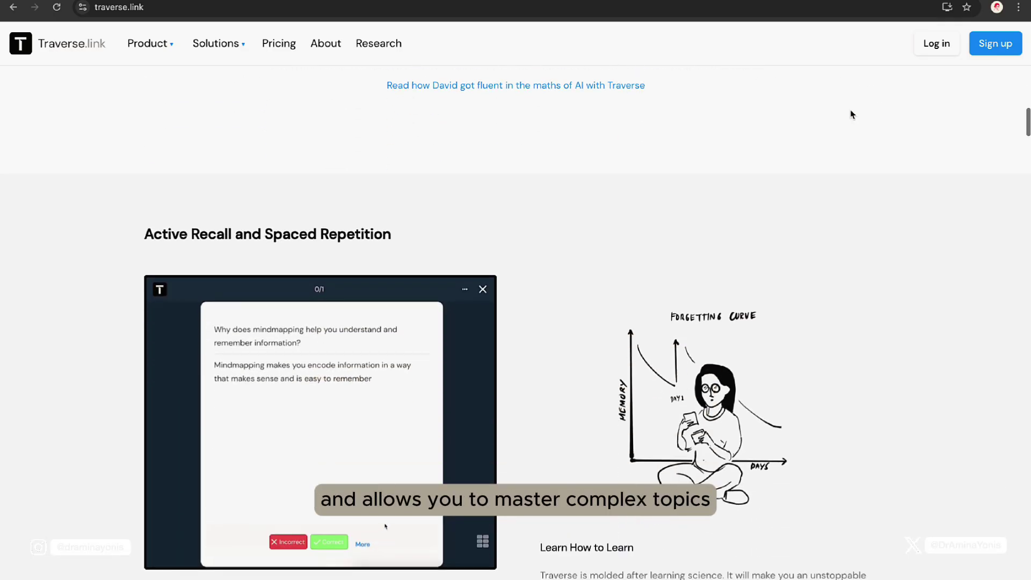
pyautogui.scroll(-3, 850, 115)
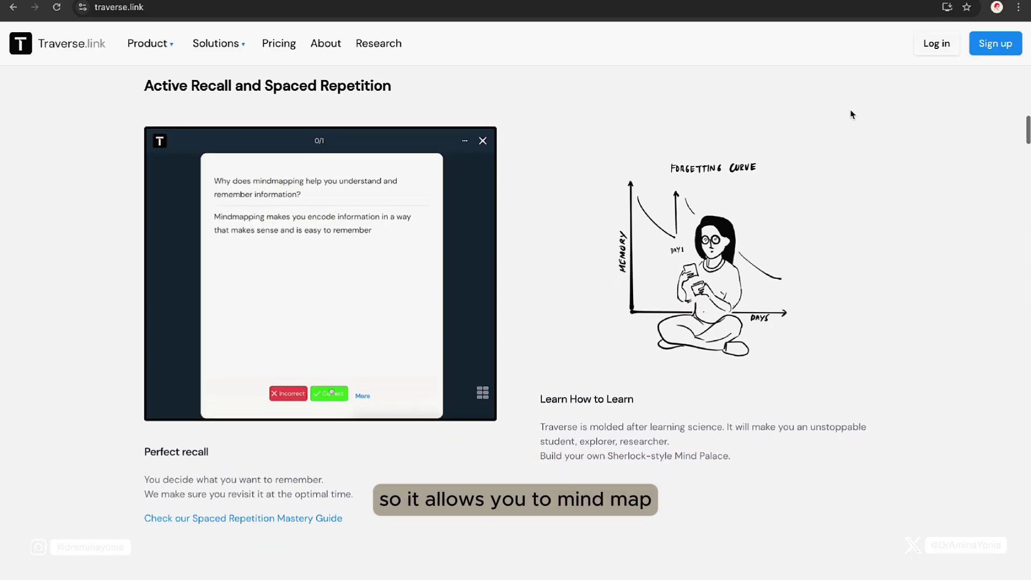
pyautogui.scroll(-13, 851, 115)
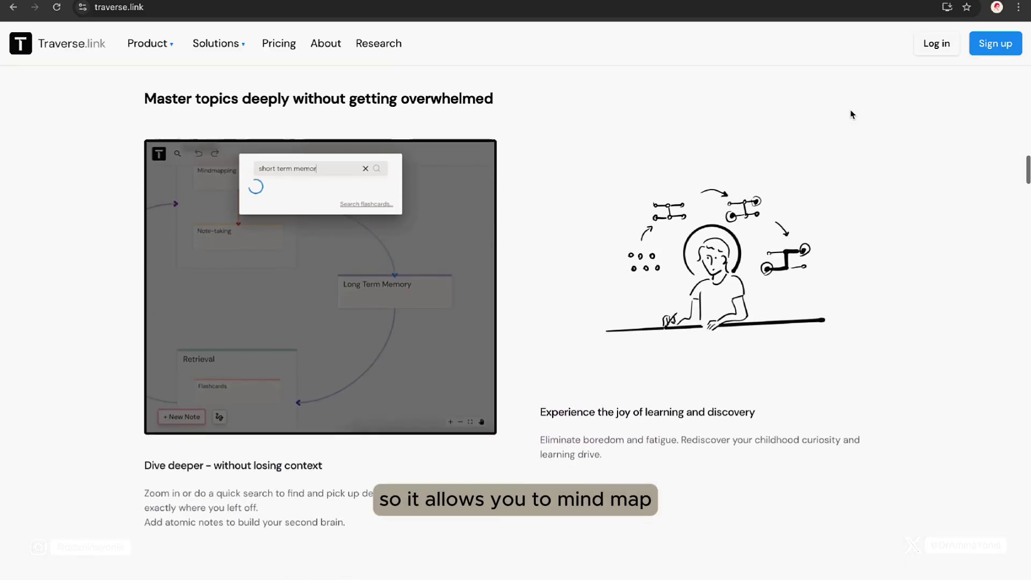
pyautogui.scroll(-15, 850, 115)
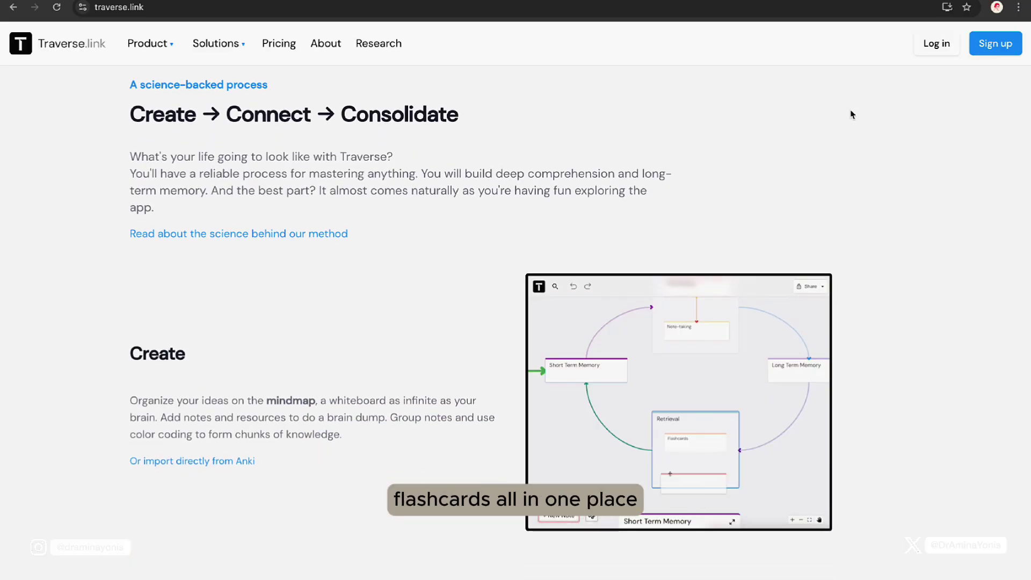
pyautogui.scroll(-9, 851, 115)
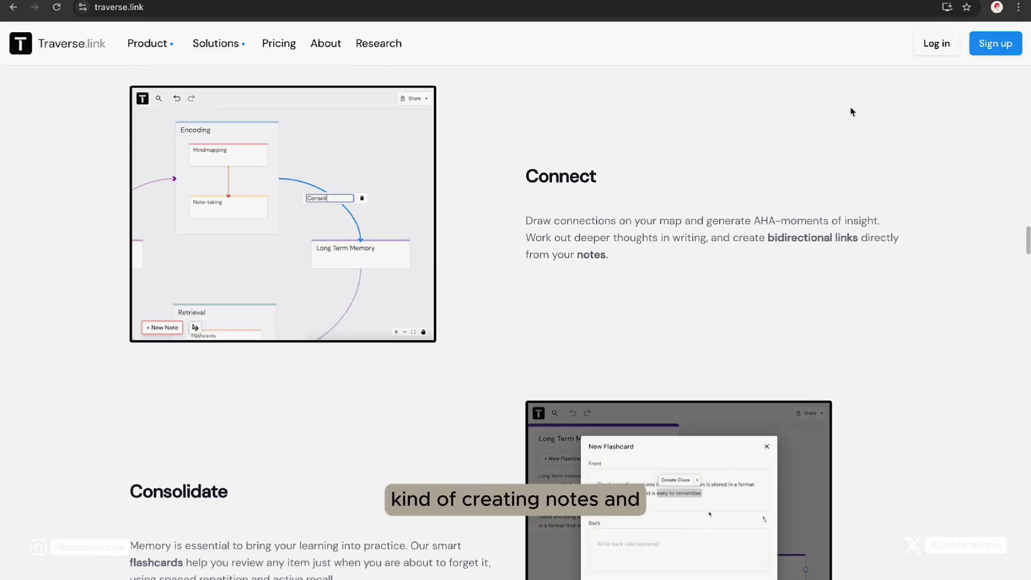
pyautogui.scroll(-6, 851, 112)
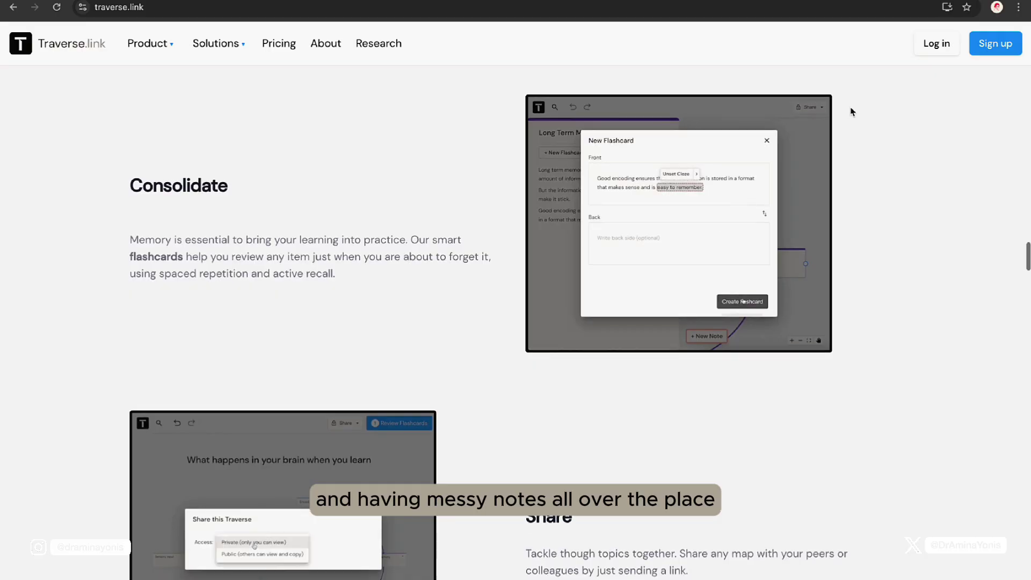
pyautogui.scroll(-6, 850, 111)
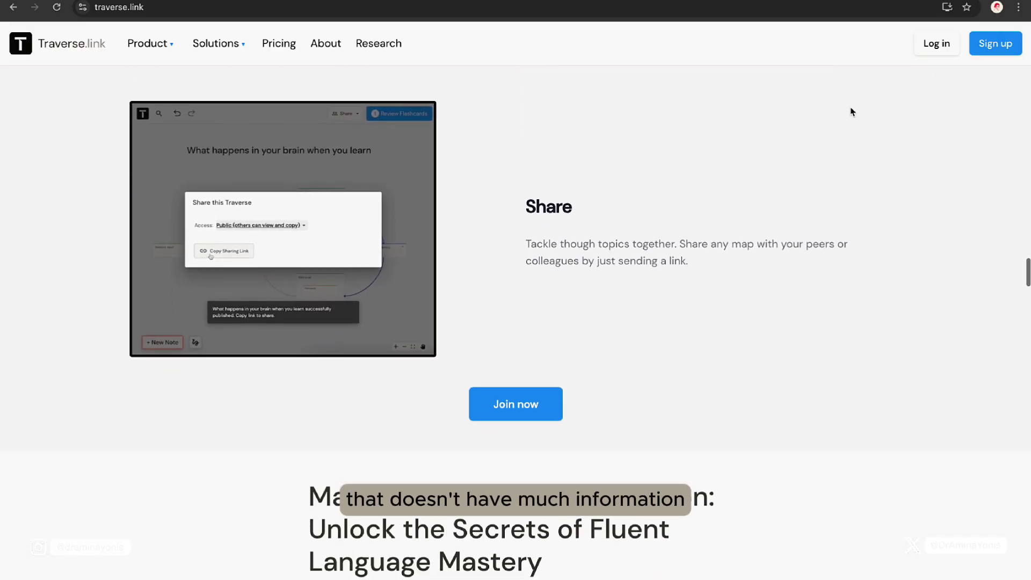
pyautogui.scroll(-6, 851, 111)
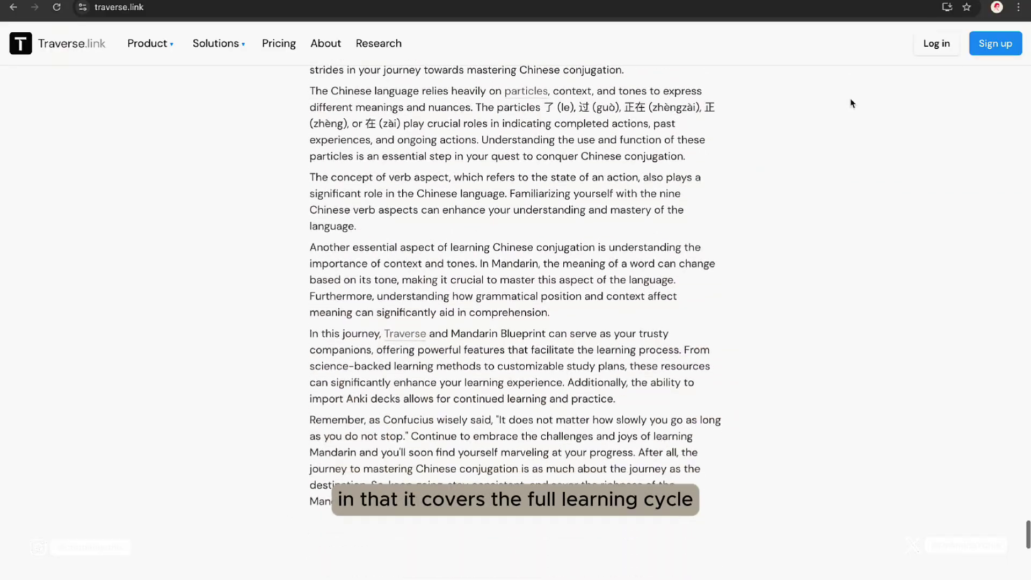
pyautogui.scroll(-10, 851, 103)
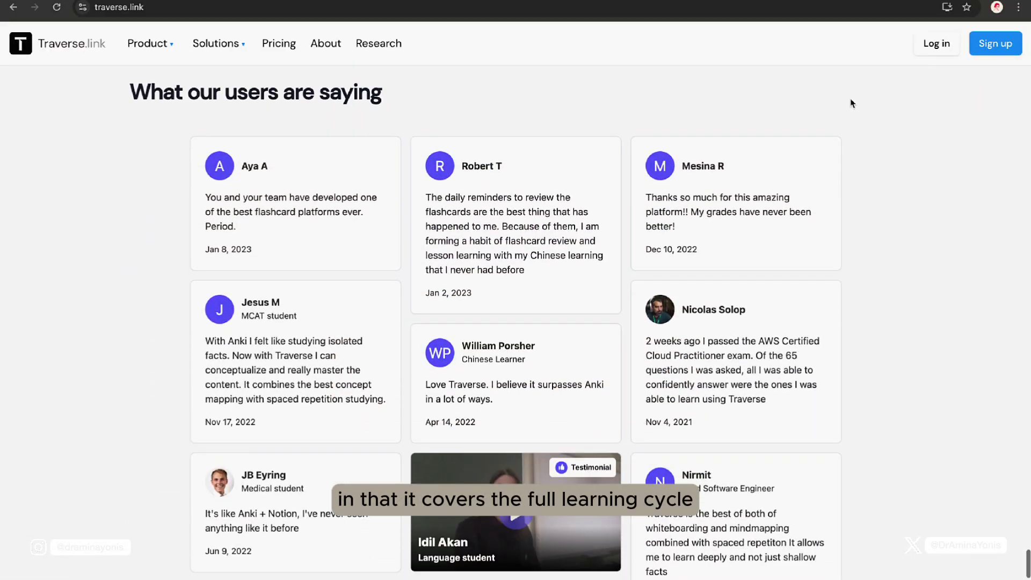
pyautogui.scroll(-6, 874, 355)
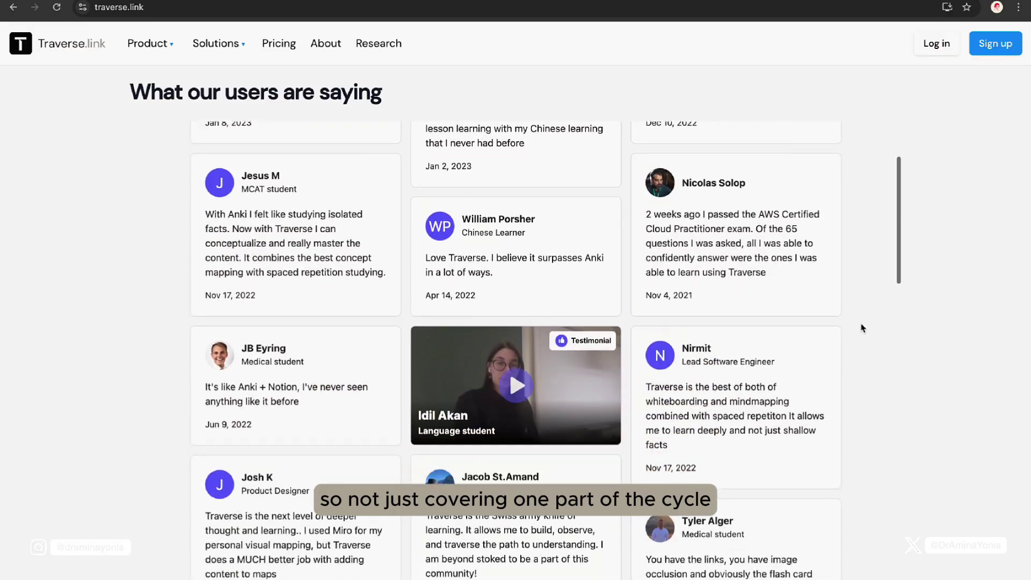
pyautogui.scroll(-18, 862, 313)
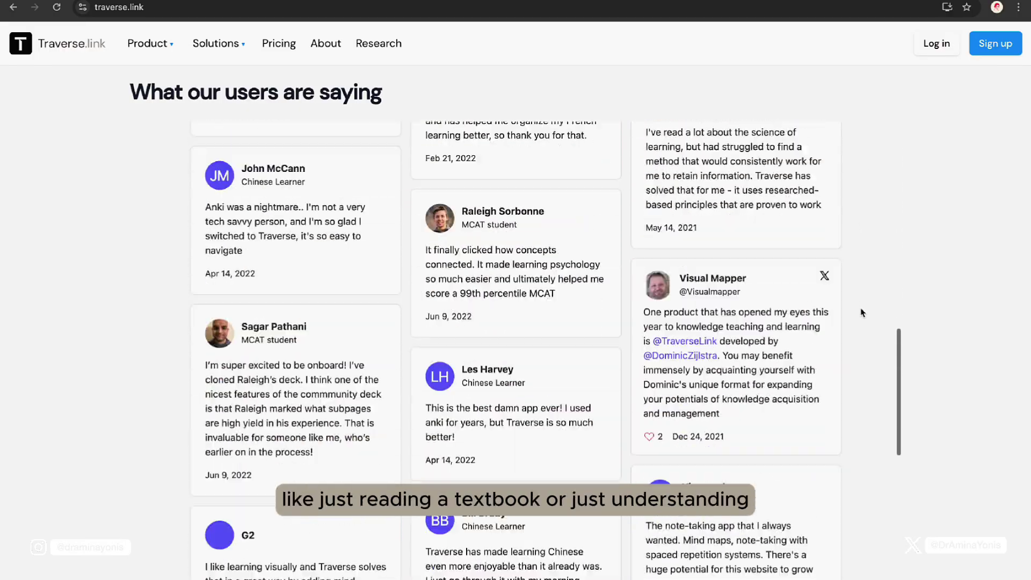
pyautogui.scroll(-10, 920, 345)
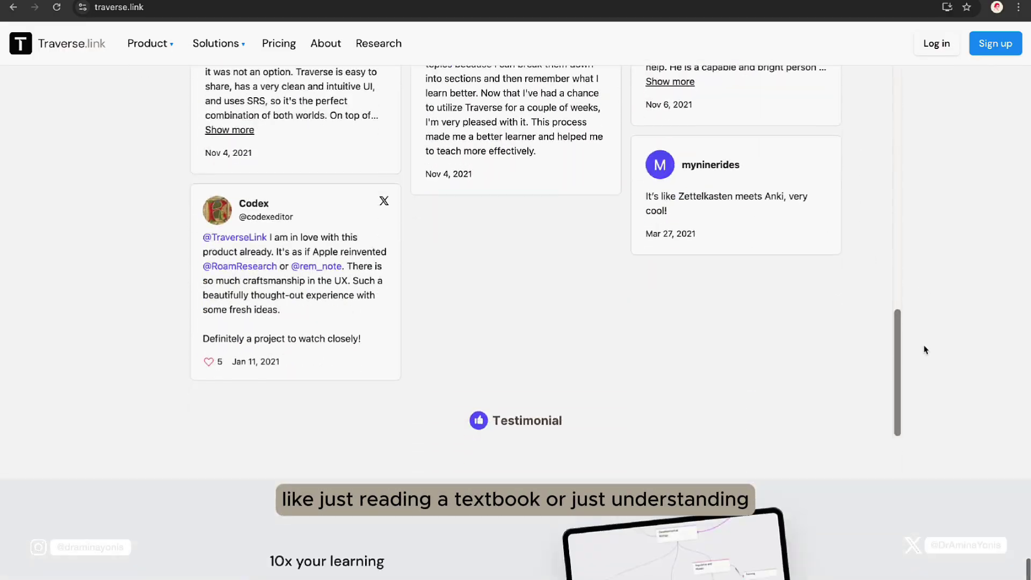
pyautogui.scroll(-1, 925, 350)
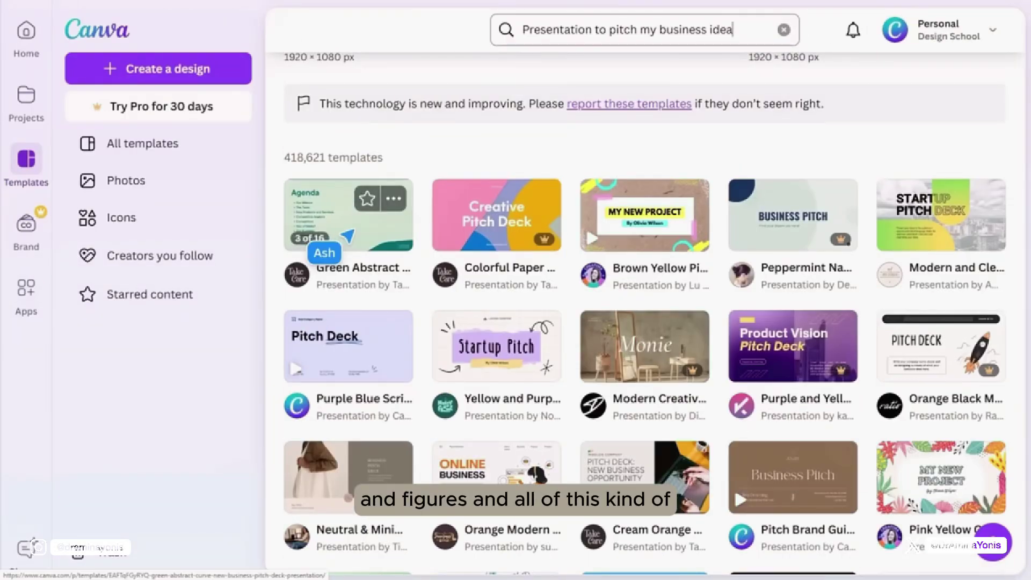
# Customise the Green Abstract Curve pitch deck template, then open the account menu and AI assistant.
pyautogui.click(348, 235)
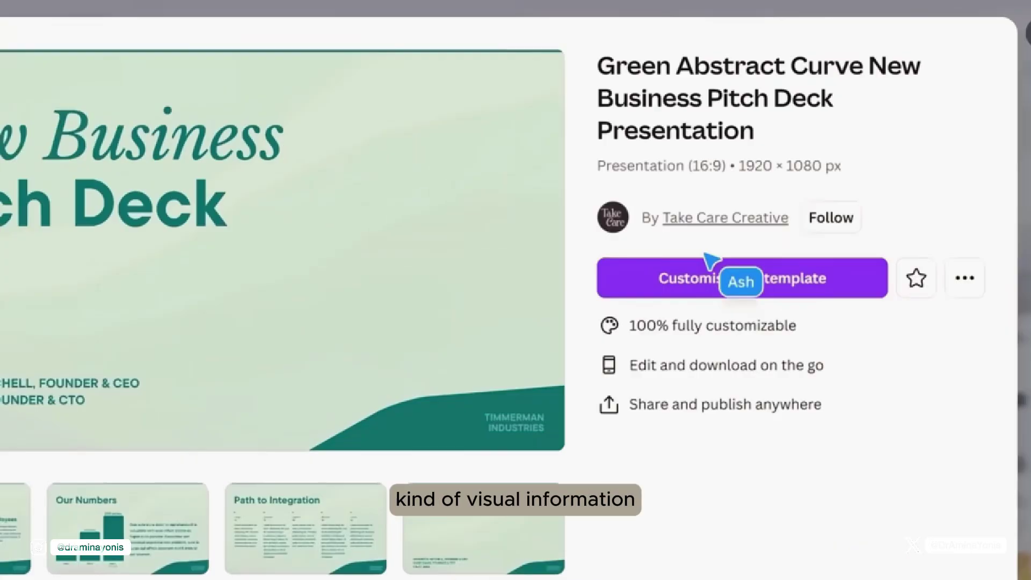
pyautogui.click(773, 221)
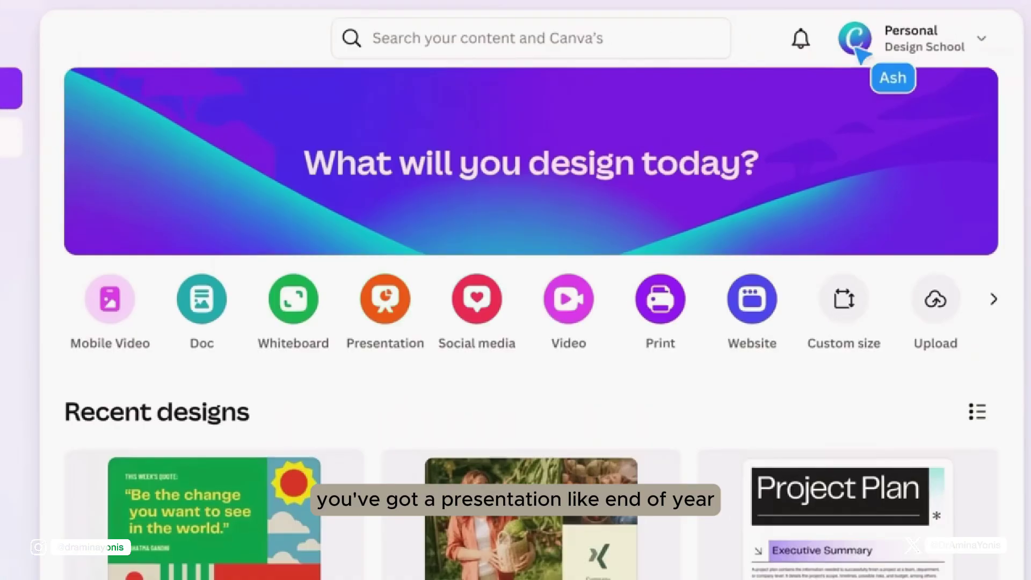
pyautogui.click(859, 49)
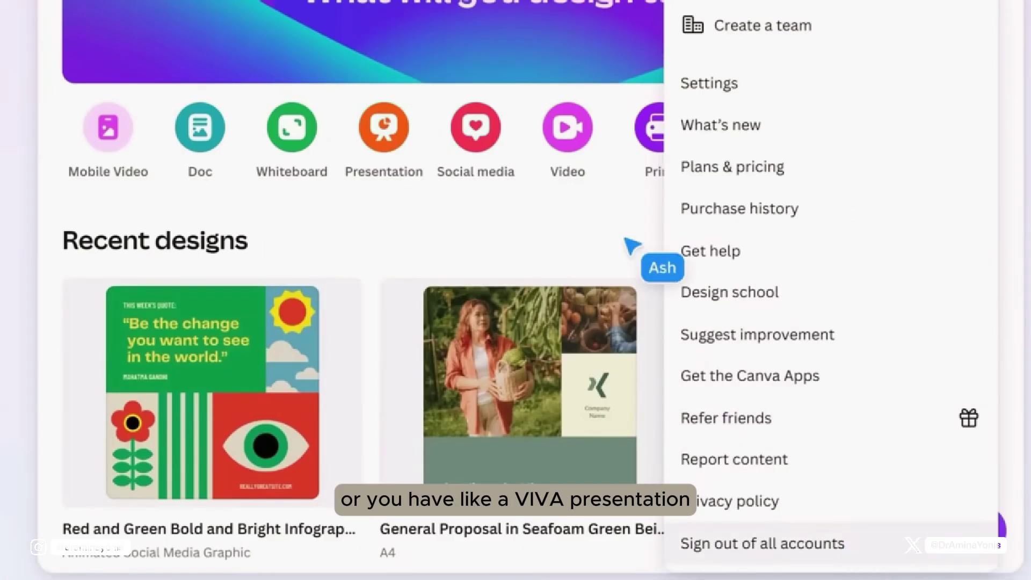
pyautogui.click(988, 529)
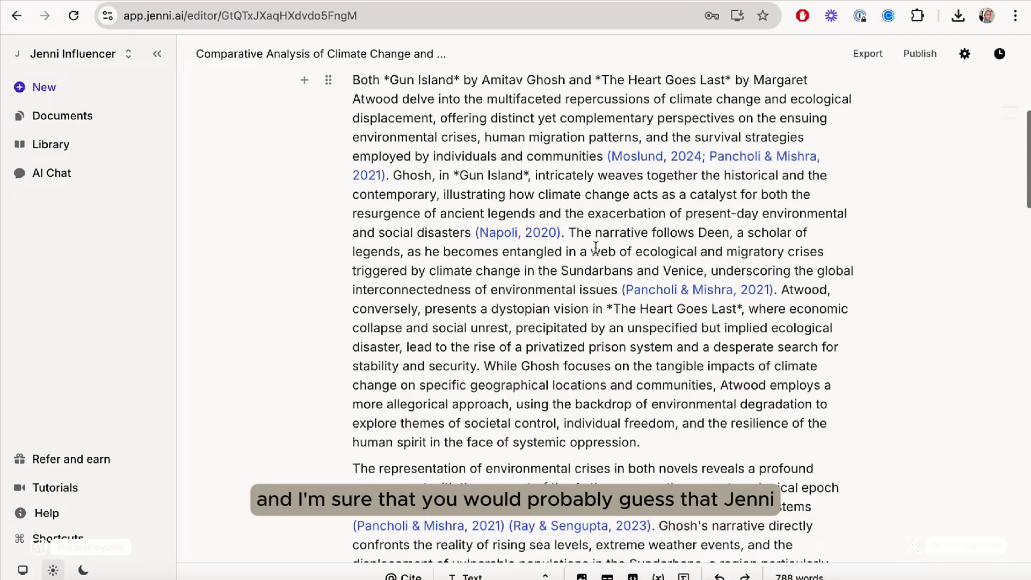
pyautogui.scroll(-2, 601, 290)
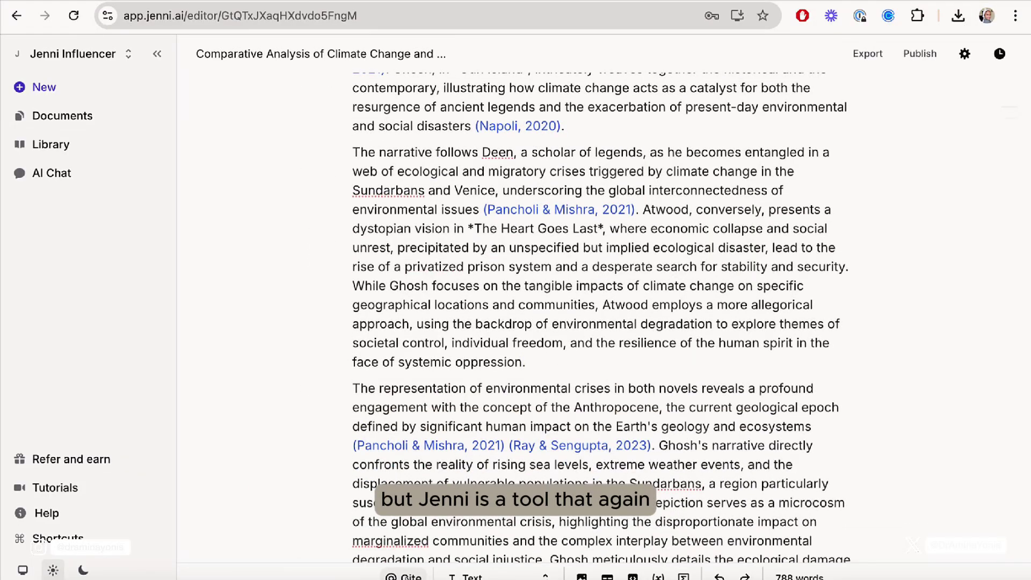
# Insert a (Telligman, 2013) citation after 'face of systemic oppression'.
pyautogui.write('@')
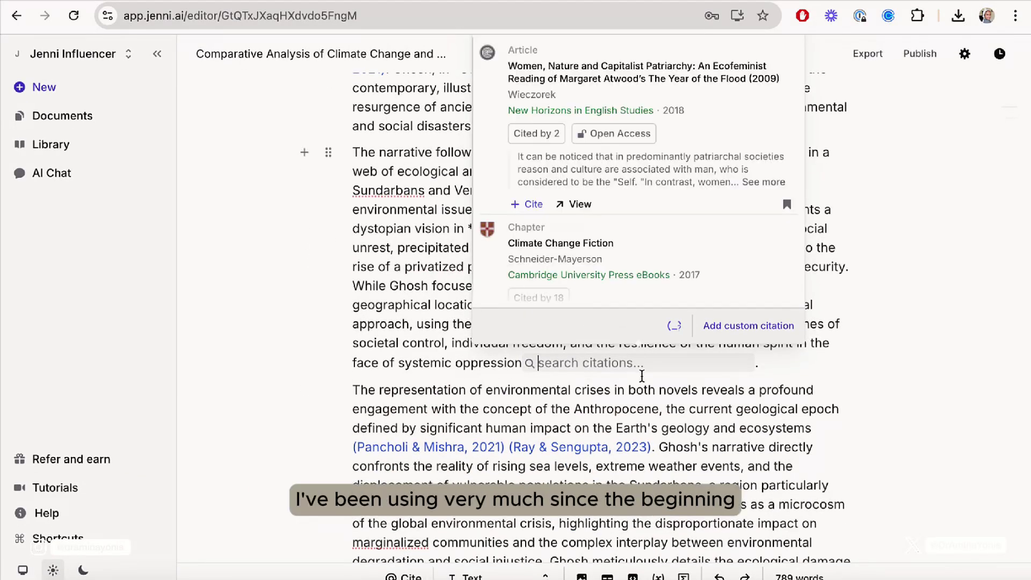
pyautogui.scroll(-5, 621, 203)
pyautogui.scroll(-5, 623, 203)
pyautogui.scroll(5, 582, 258)
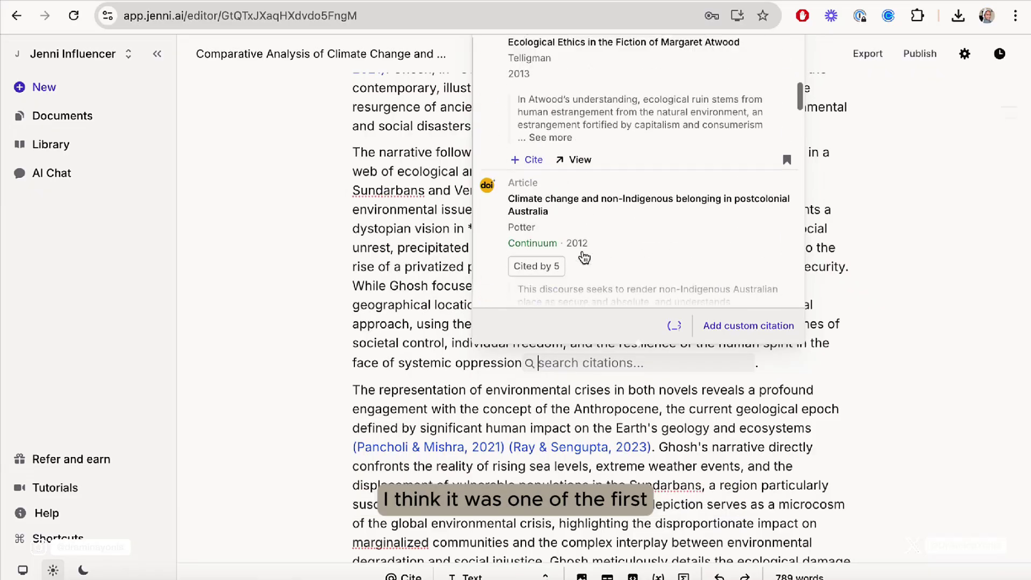
pyautogui.click(535, 267)
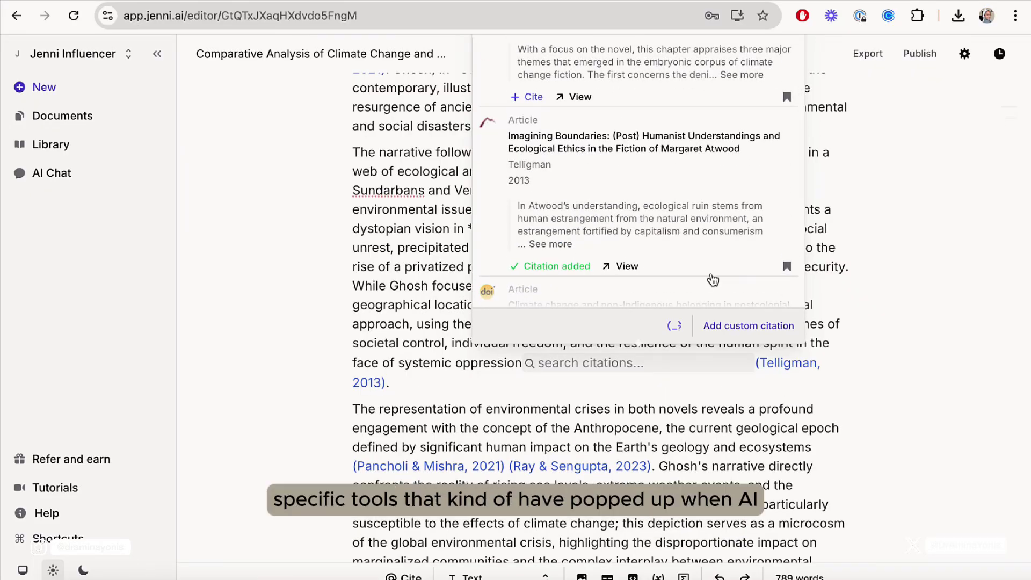
pyautogui.click(907, 218)
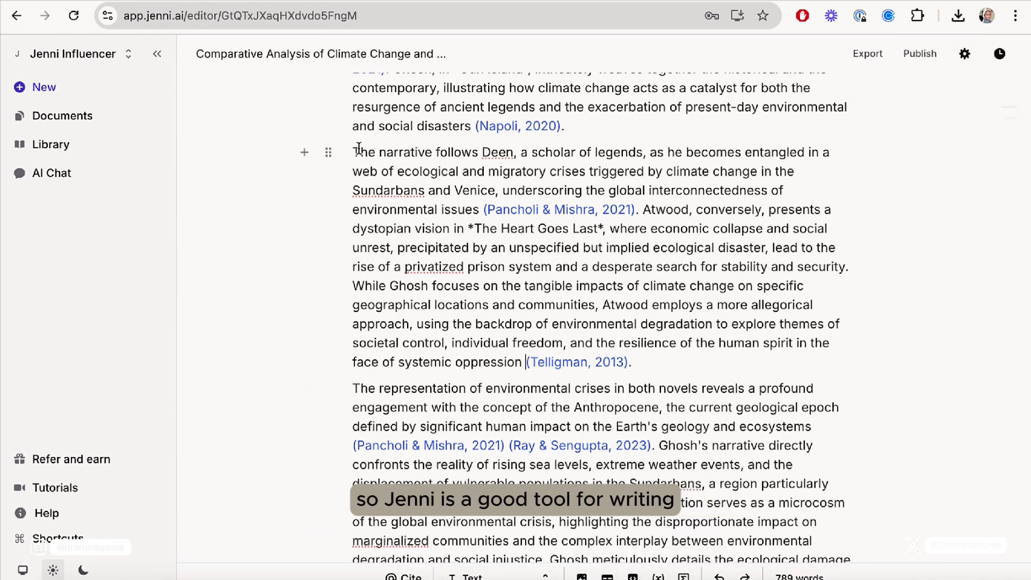
# Select the paragraph about Deen, try the Chat and AI Edit options, then open document settings.
pyautogui.tripleClick(647, 354)
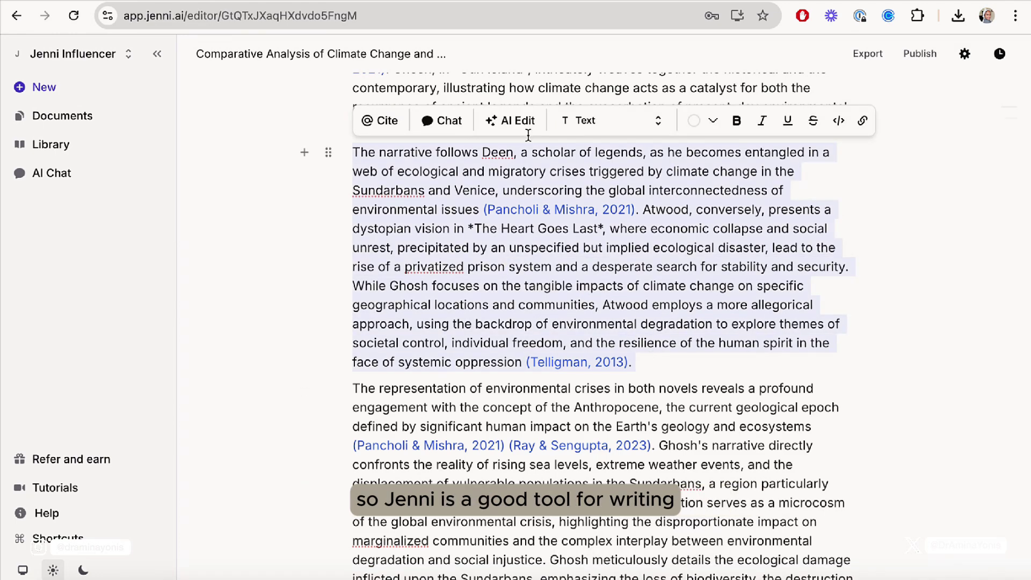
pyautogui.click(430, 124)
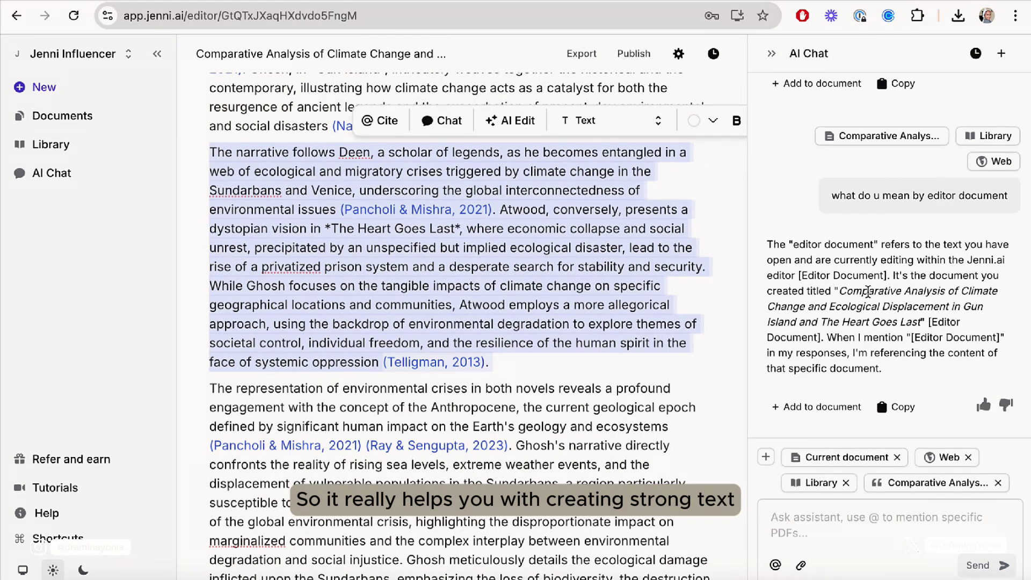
pyautogui.click(513, 121)
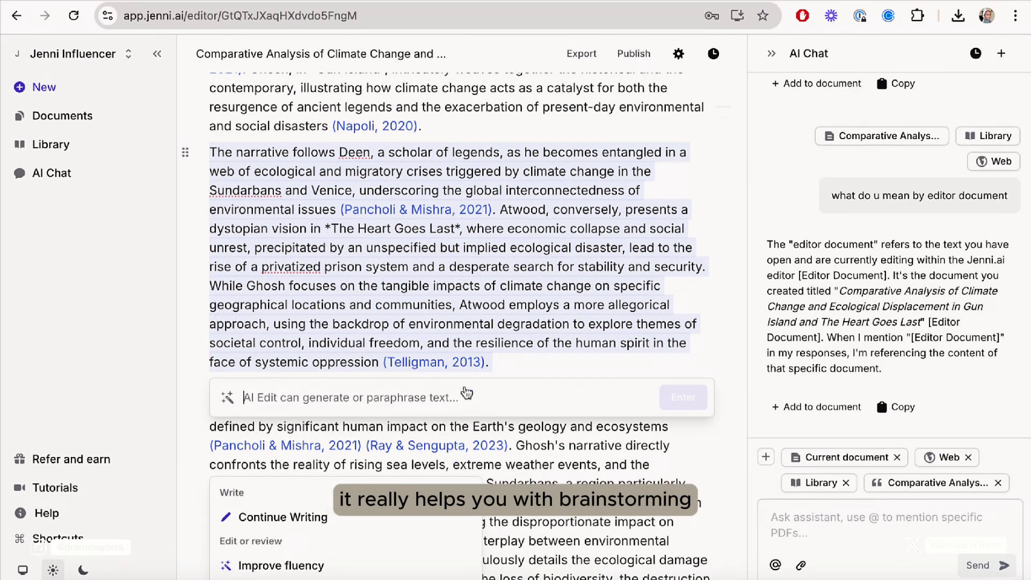
pyautogui.moveTo(454, 523)
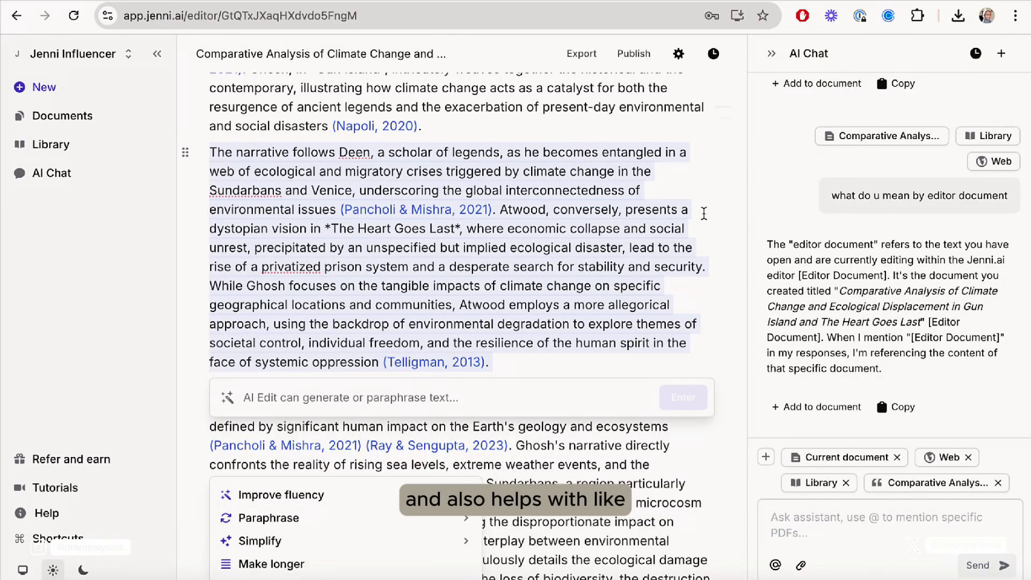
pyautogui.click(678, 54)
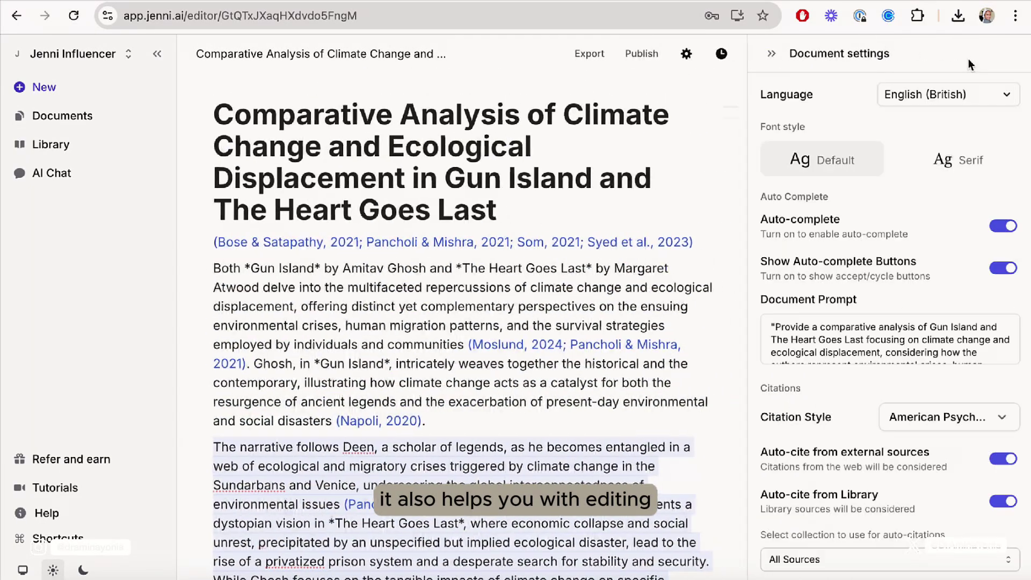
# Keep English (British), try Serif then Default font, and toggle auto-complete off and back on.
pyautogui.scroll(1, 916, 204)
pyautogui.click(946, 99)
pyautogui.click(957, 186)
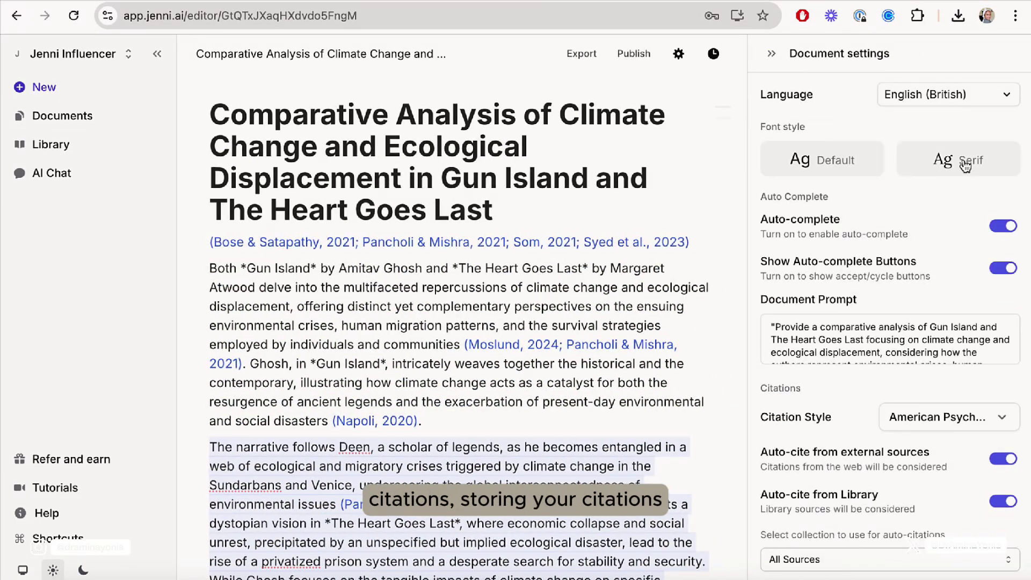
pyautogui.click(944, 157)
pyautogui.click(863, 165)
pyautogui.scroll(-1, 905, 230)
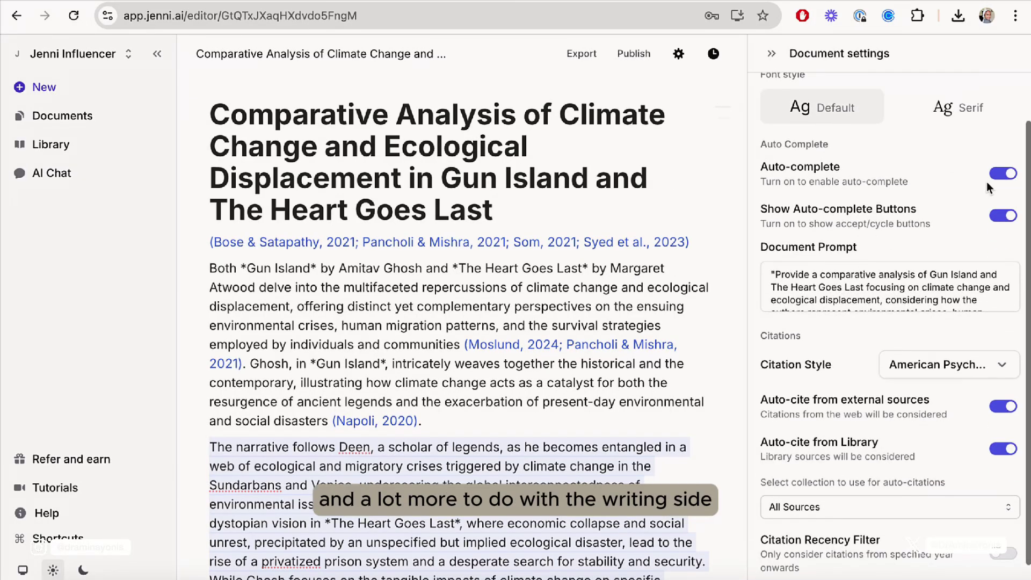
pyautogui.click(1003, 174)
pyautogui.click(1003, 174)
# Set the citation style to Harvard and close the document settings.
pyautogui.scroll(-1, 913, 285)
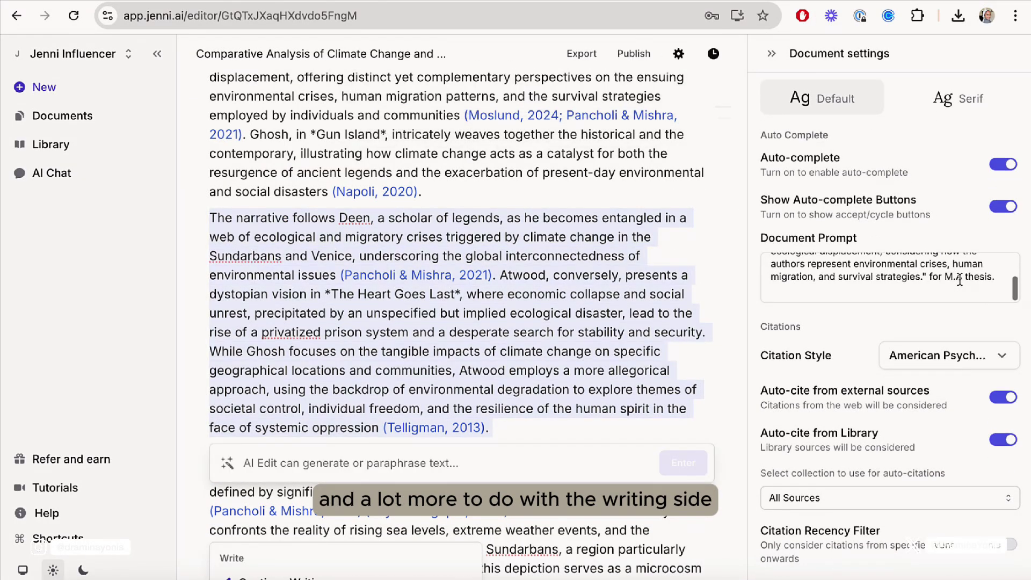
pyautogui.click(972, 356)
pyautogui.click(949, 481)
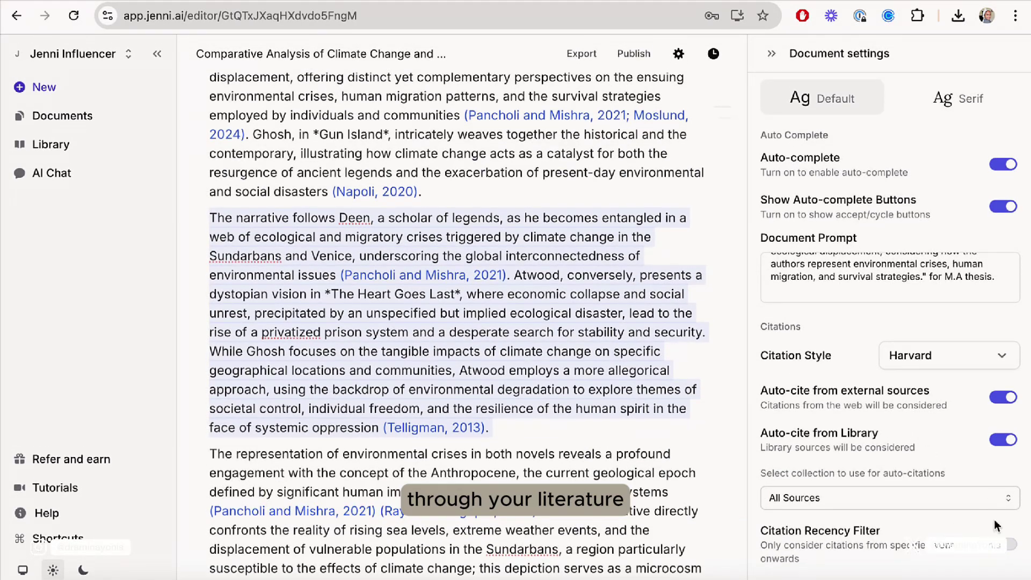
pyautogui.scroll(3, 886, 269)
pyautogui.click(772, 53)
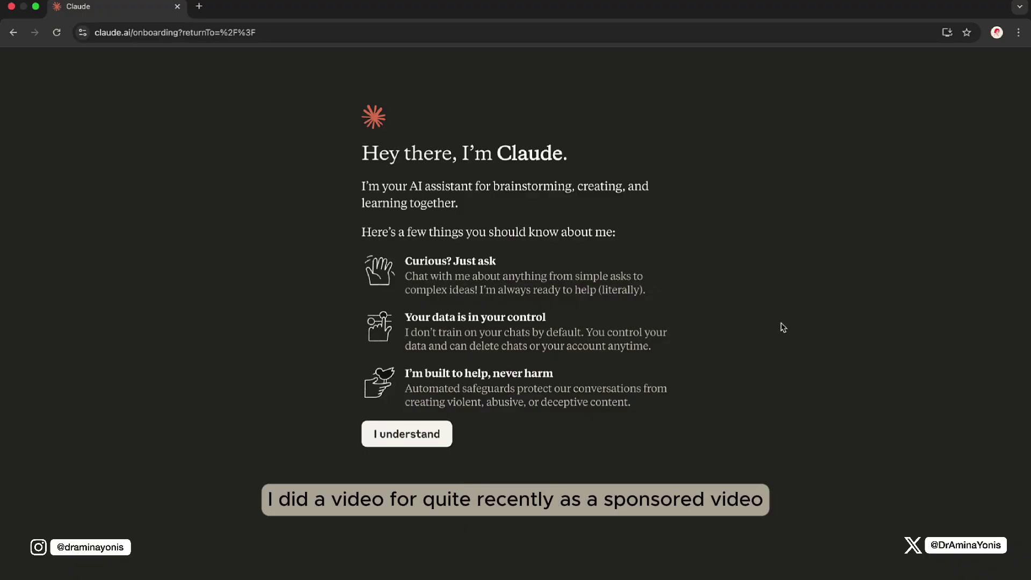
# Get through Claude's intro, submit a nickname, and pick Claude's choice and Learning & studying as topics.
pyautogui.click(420, 446)
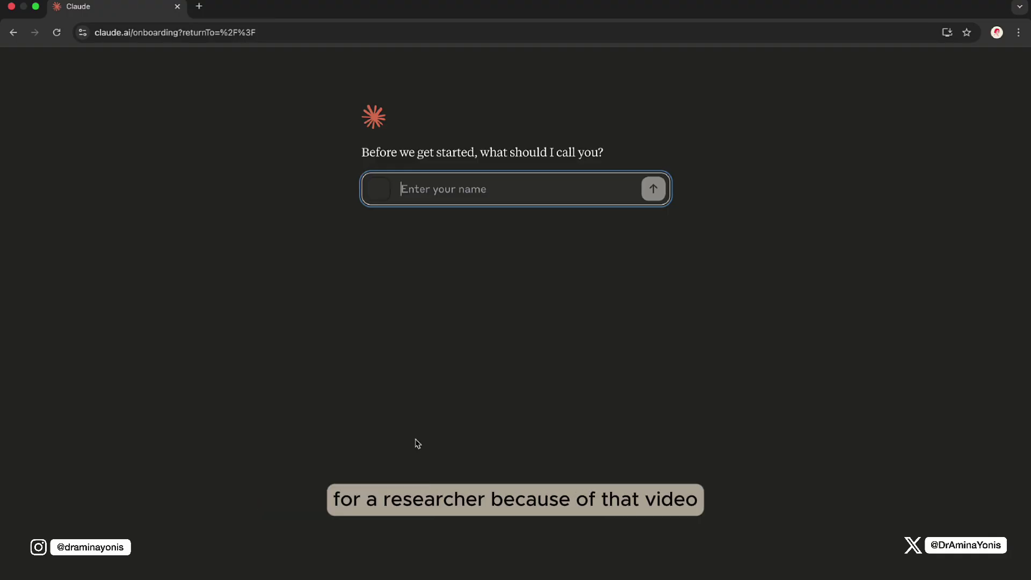
pyautogui.press('Return')
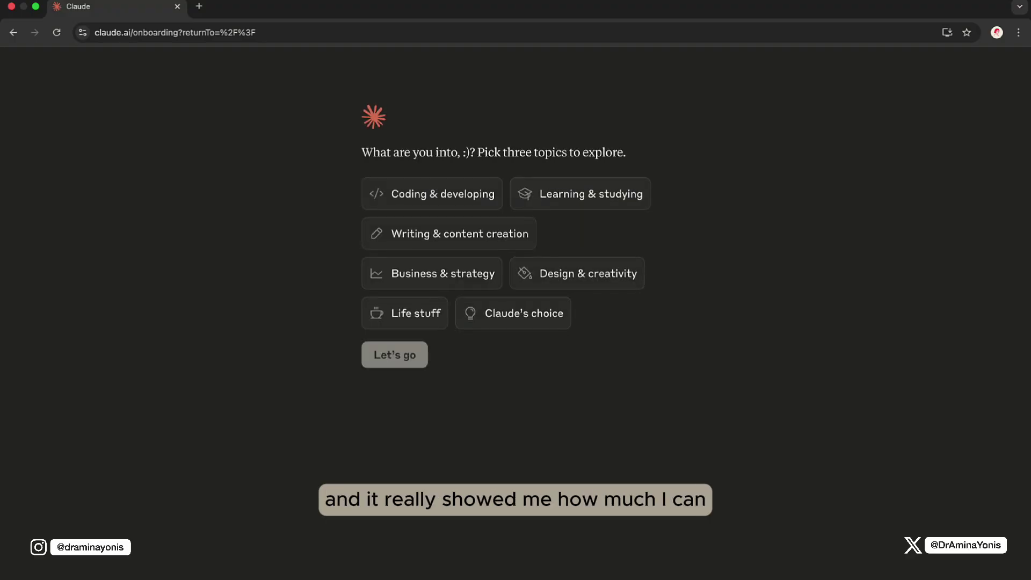
pyautogui.click(488, 316)
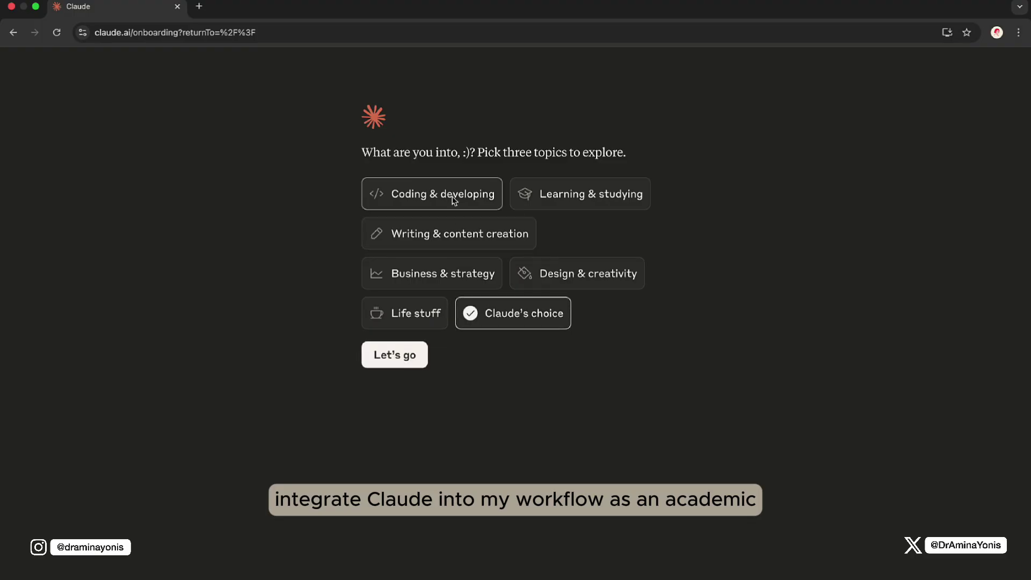
pyautogui.click(545, 199)
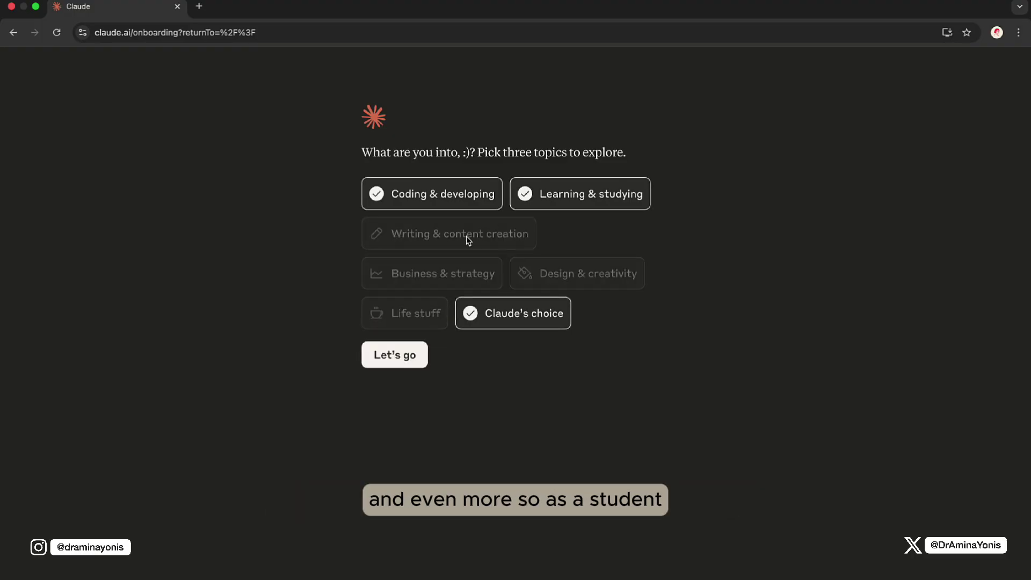
pyautogui.click(400, 350)
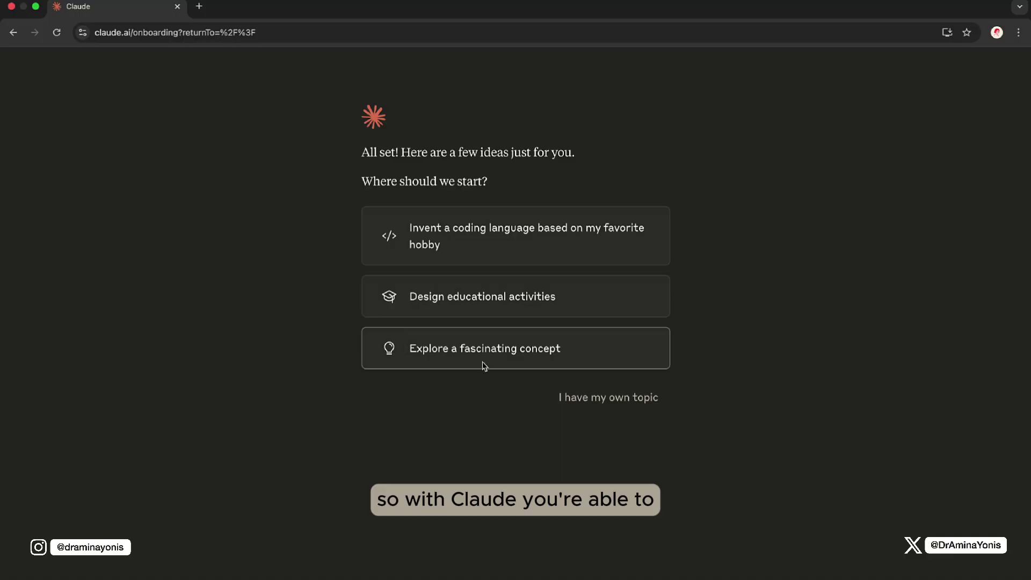
# Start the 'Explore a fascinating concept' chat and reply that it's just for fun.
pyautogui.click(598, 354)
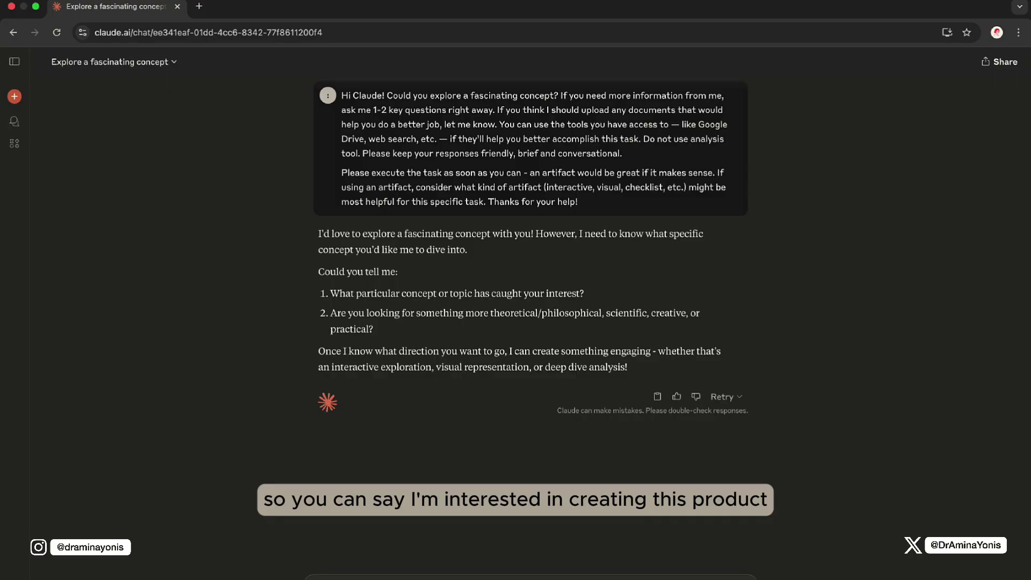
pyautogui.press('Return')
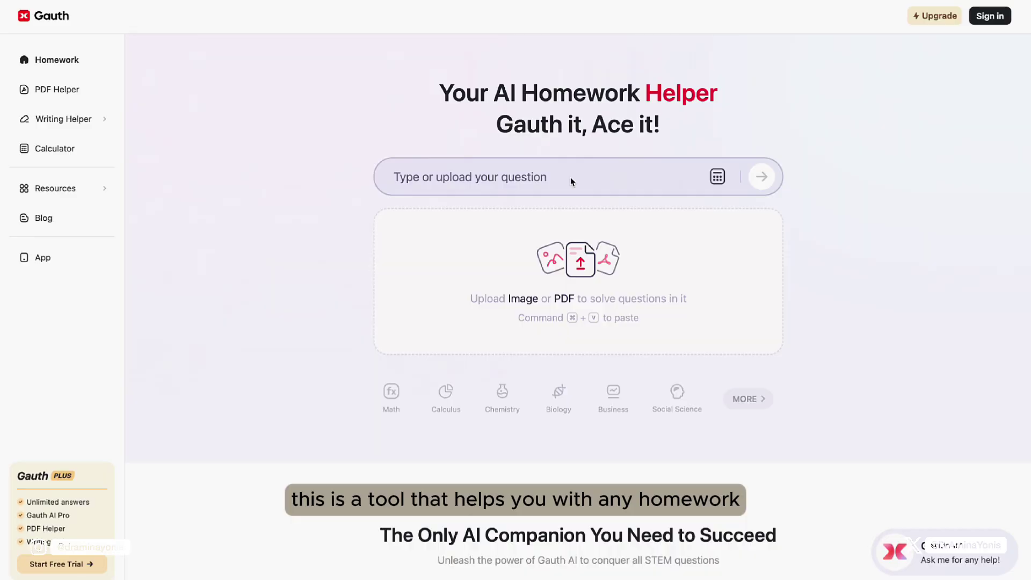
# Ask Gauth 'is it good to be vegan?' and scroll through the AI's answer.
pyautogui.click(571, 181)
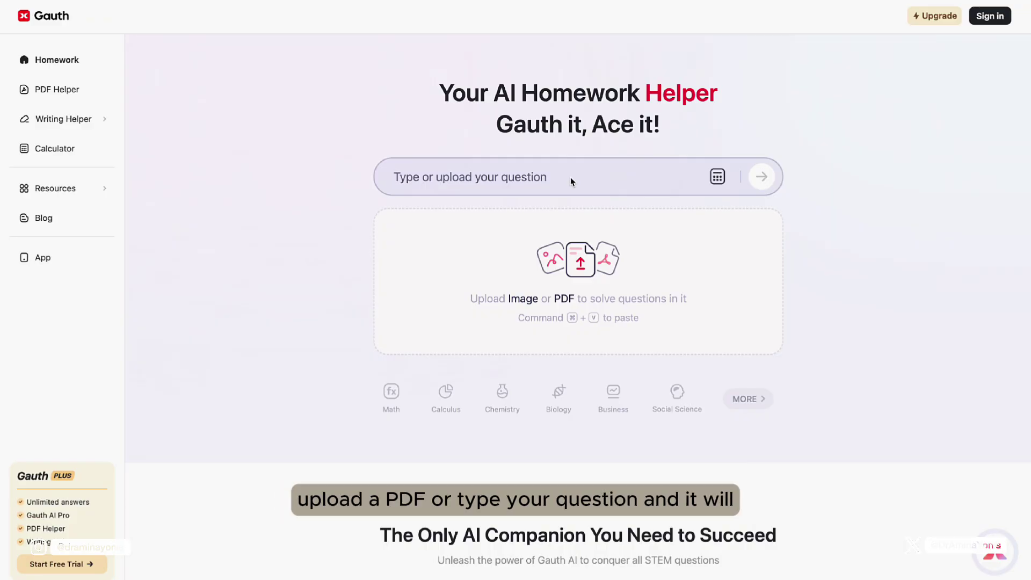
pyautogui.write('is it good to be vegan?')
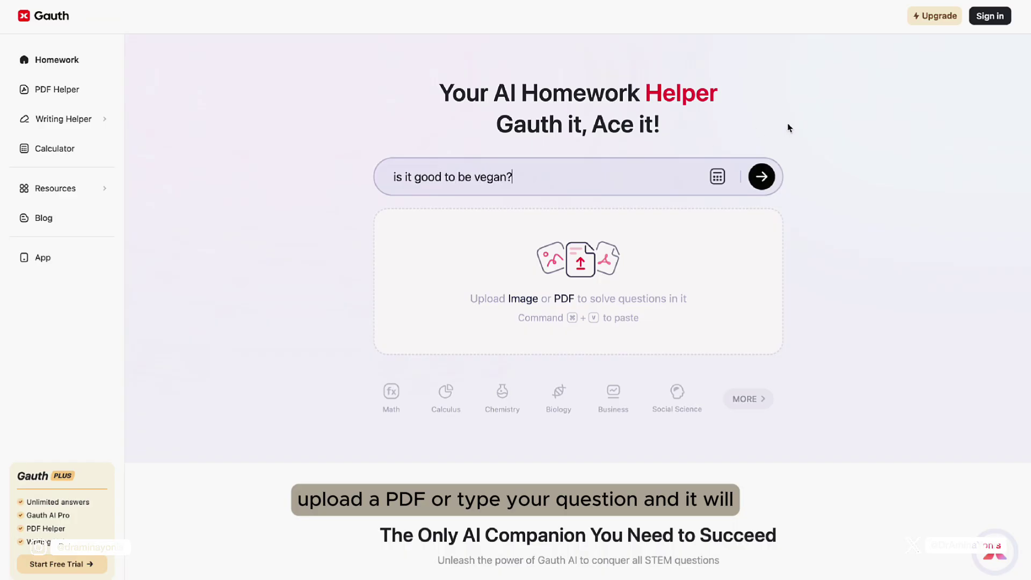
pyautogui.press('Return')
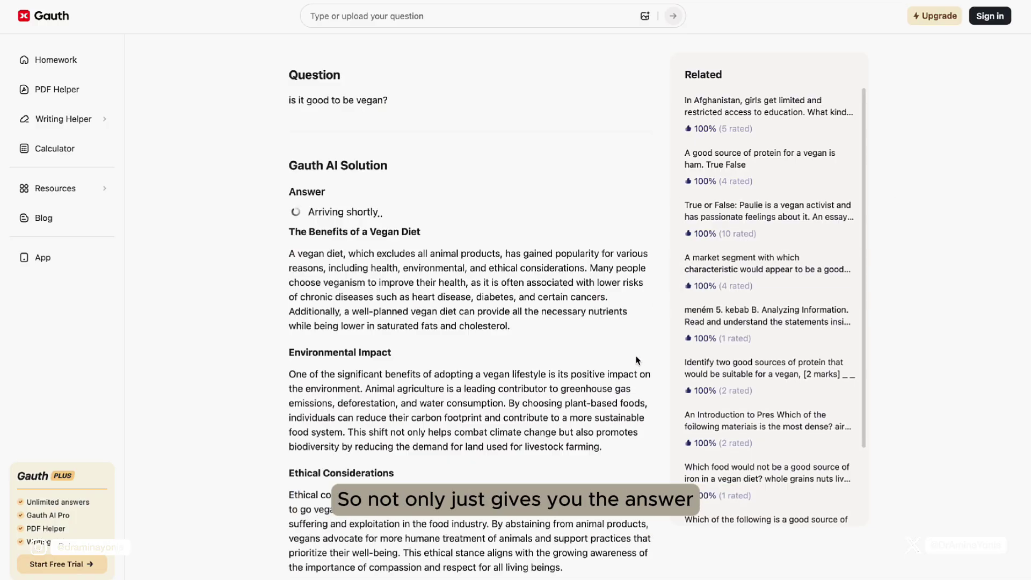
pyautogui.scroll(-5, 637, 359)
pyautogui.scroll(5, 637, 360)
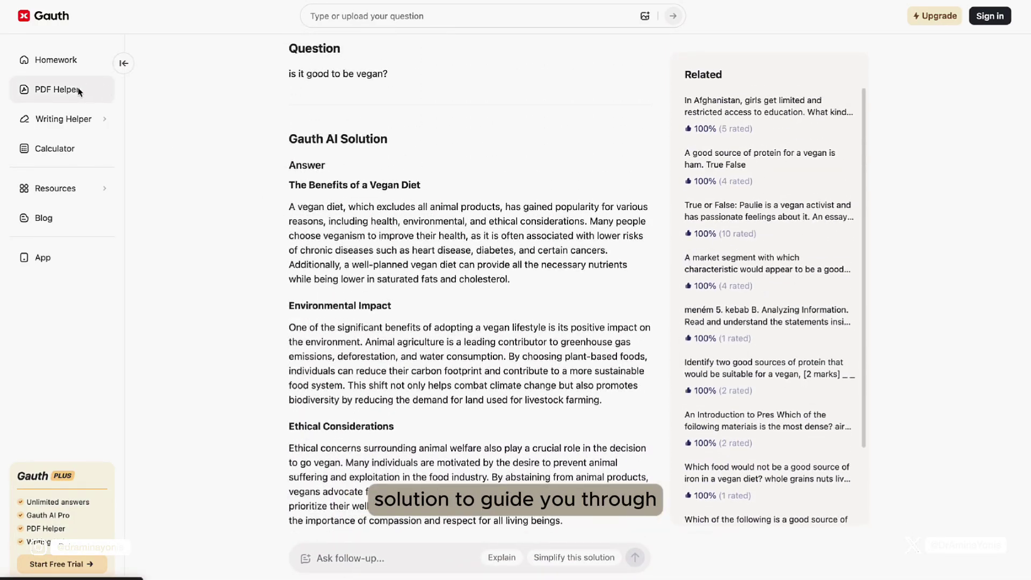
# Browse Gauth's PDF Helper tools, then enter 1 + 1 in the AI calculator.
pyautogui.click(79, 91)
pyautogui.moveTo(92, 127)
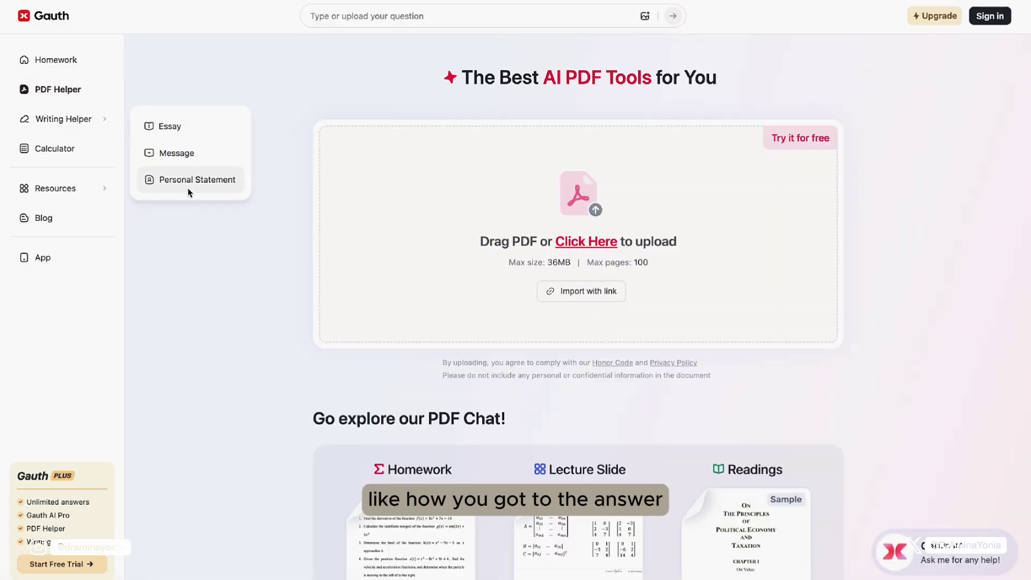
pyautogui.click(89, 158)
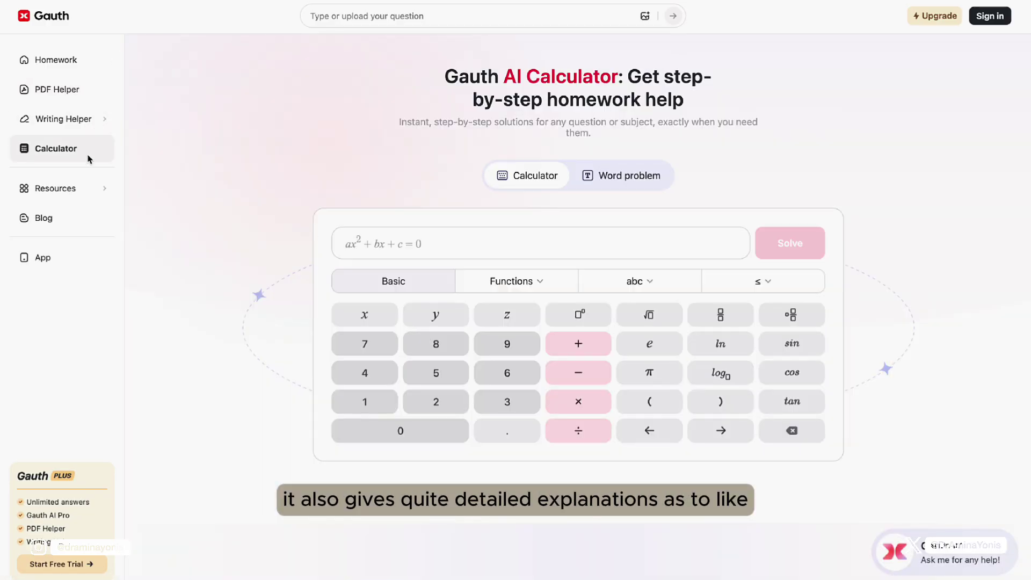
pyautogui.moveTo(85, 190)
pyautogui.moveTo(162, 204)
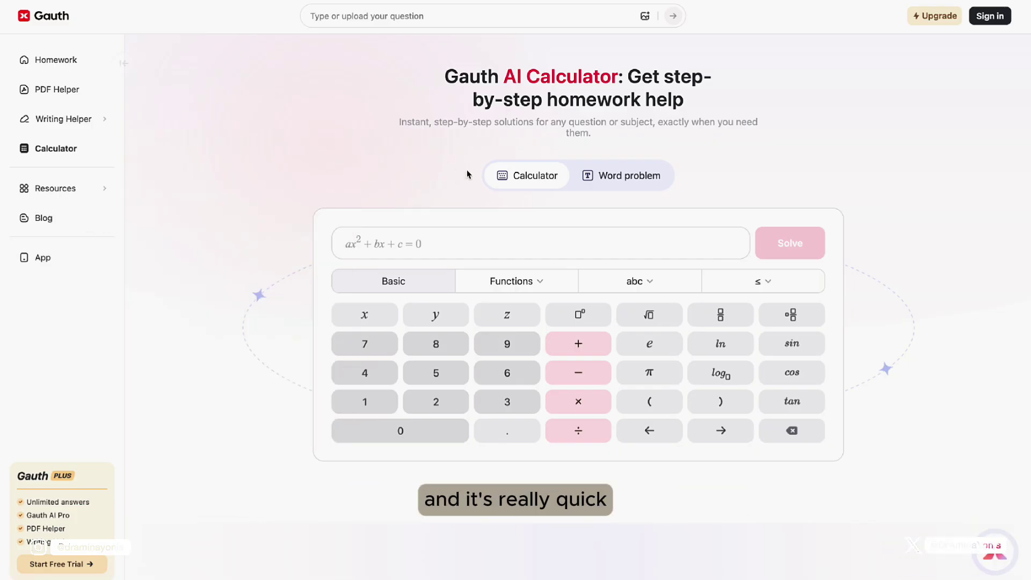
pyautogui.click(385, 399)
pyautogui.click(591, 346)
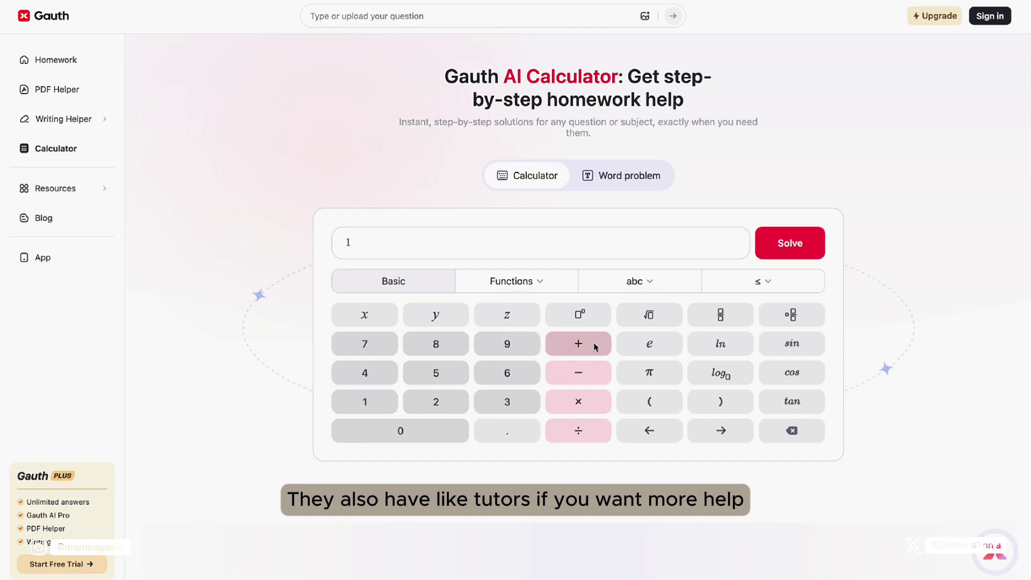
pyautogui.click(371, 401)
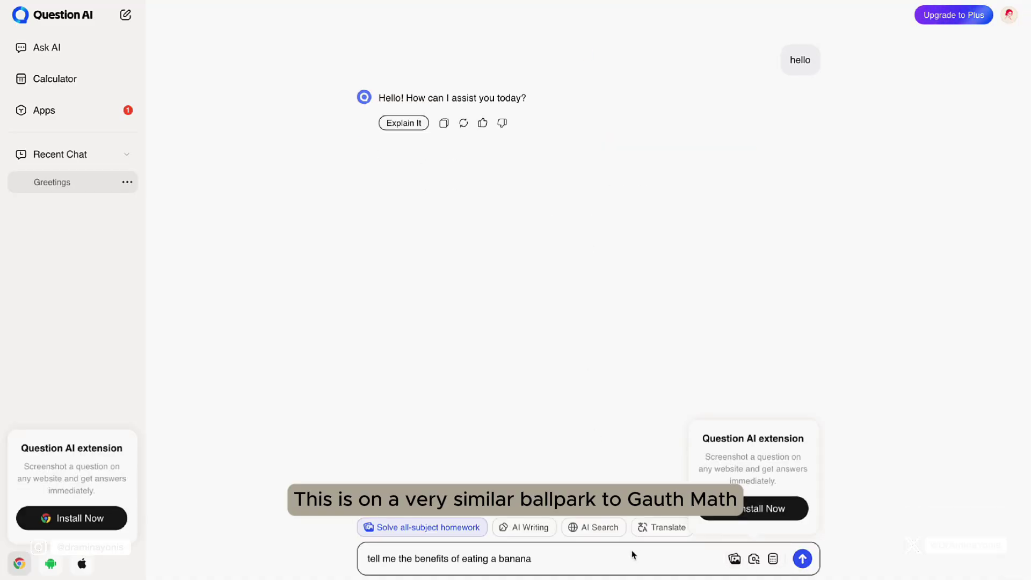
# Replace the prefilled prompt with 'tell me the benefits of eating a banana', send it, and go to Calculator.
pyautogui.tripleClick(606, 559)
pyautogui.write('tell me the bene')
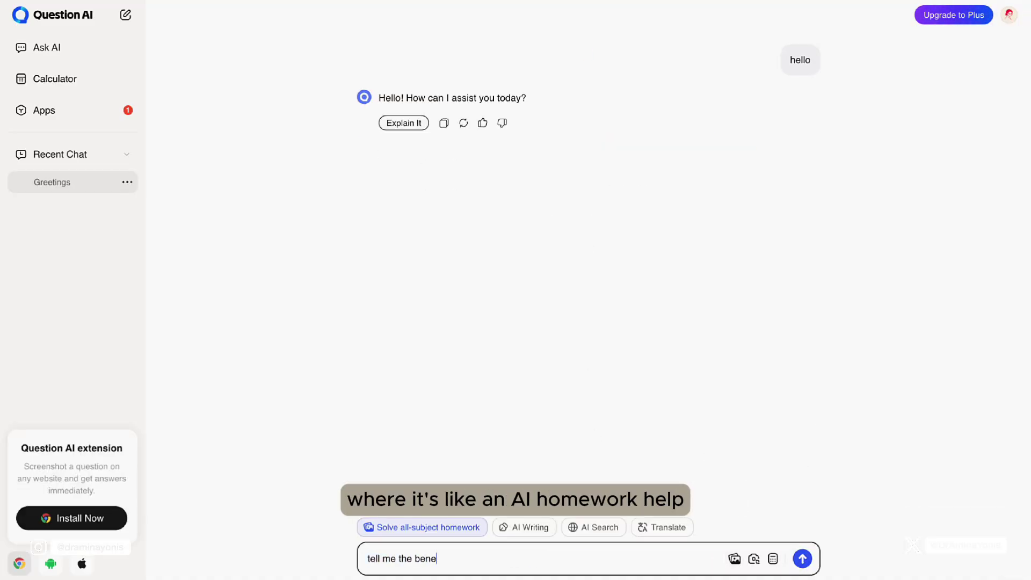
pyautogui.write('fits of eati')
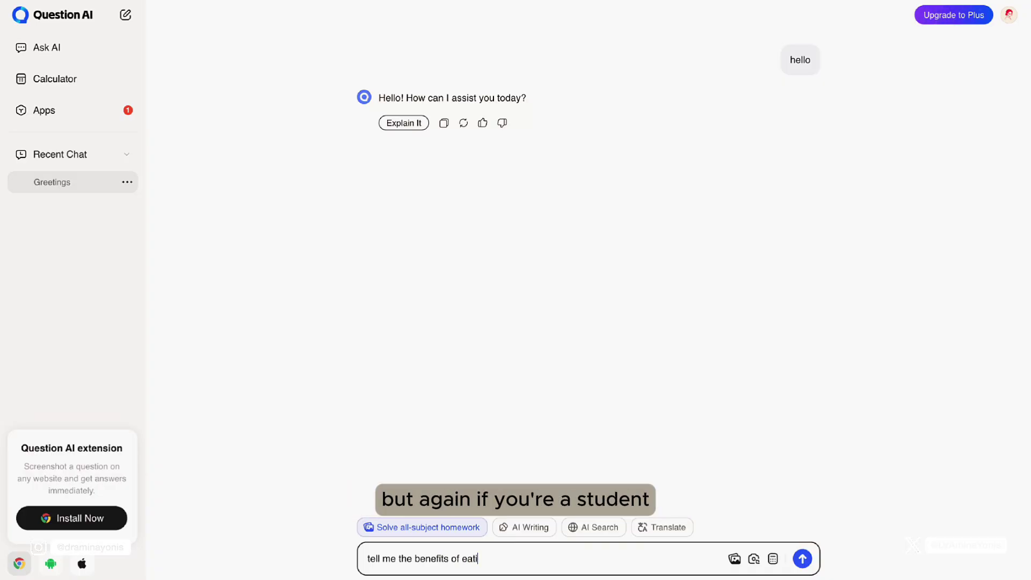
pyautogui.write('ng a banana')
pyautogui.press('Return')
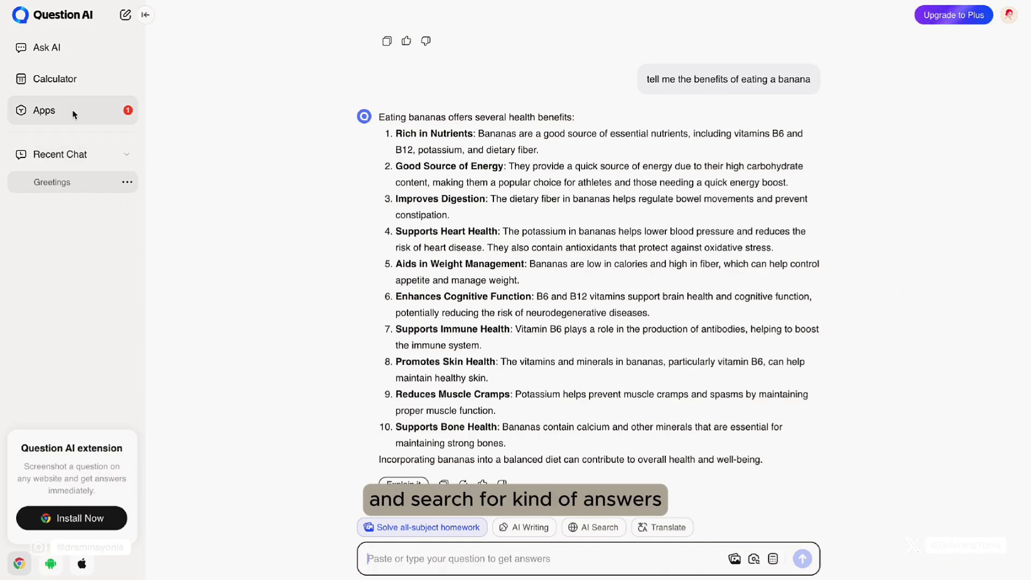
pyautogui.click(69, 79)
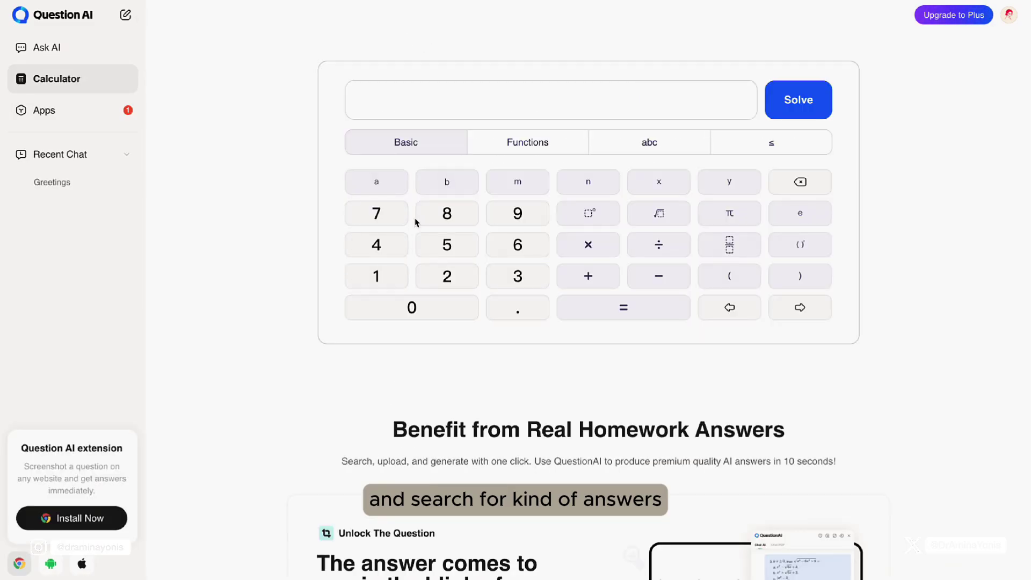
# Solve 785 × 3.5 (2747.5) and get a University-level step-by-step explanation.
pyautogui.click(404, 220)
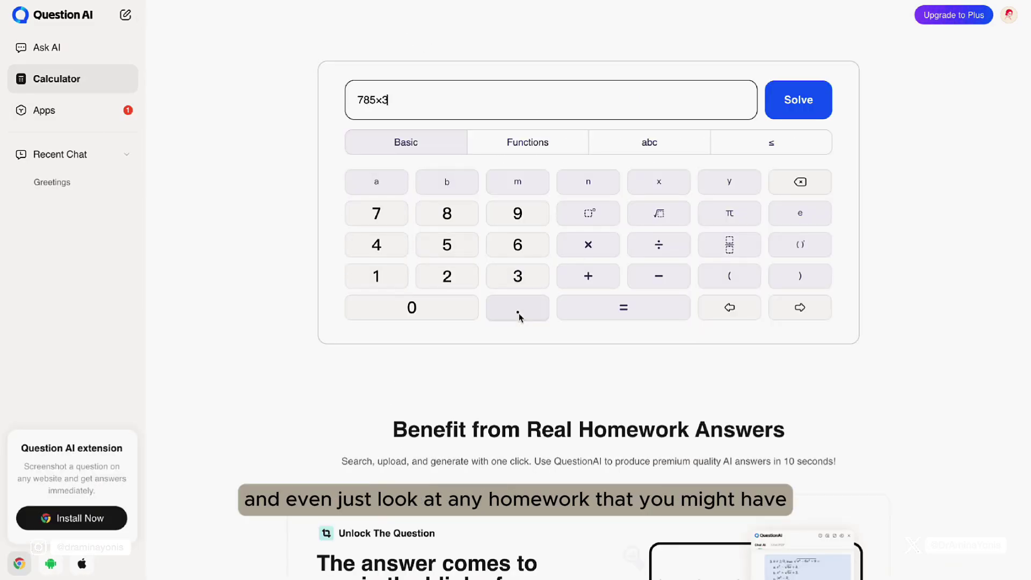
pyautogui.click(813, 99)
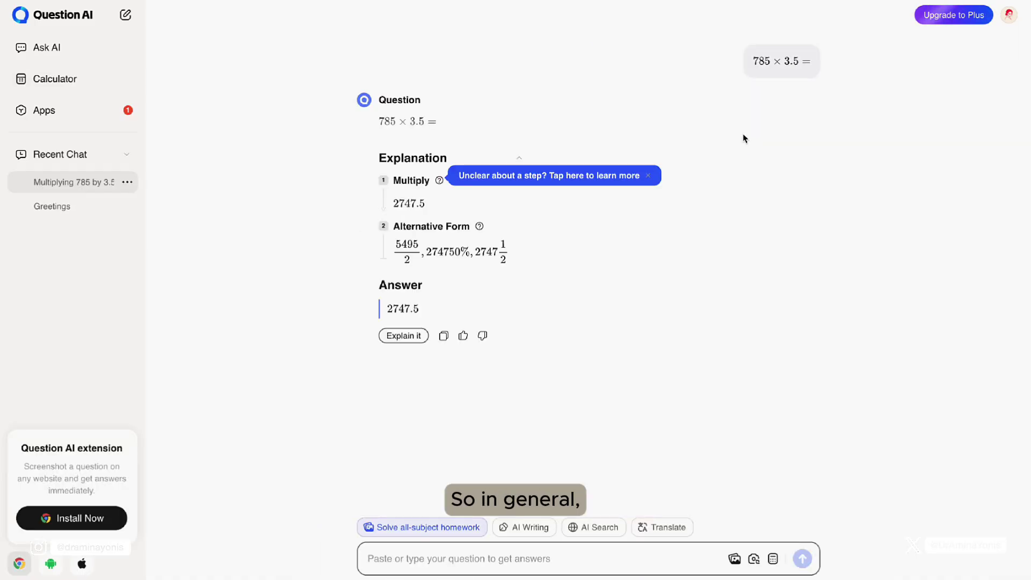
pyautogui.click(403, 336)
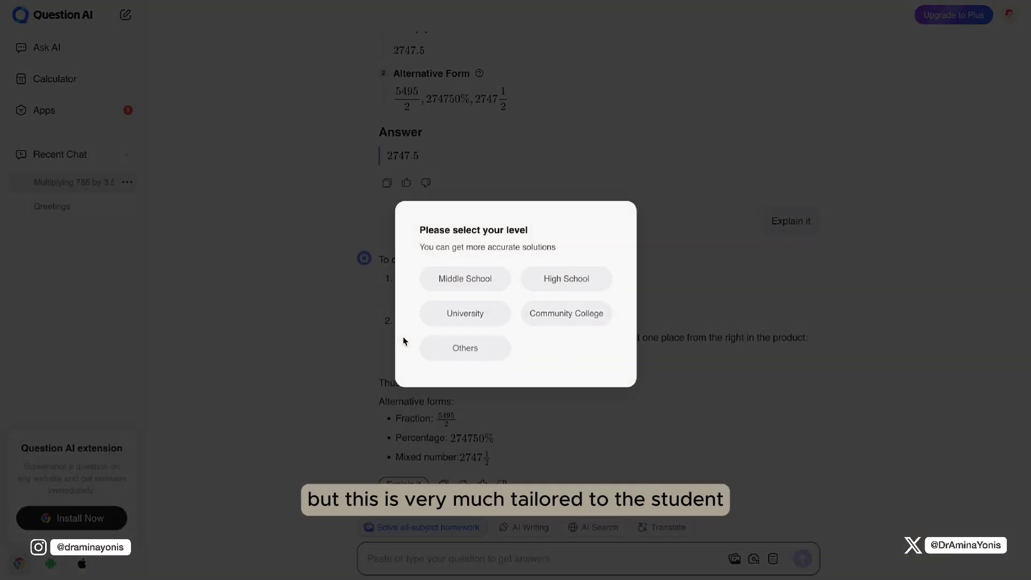
pyautogui.click(469, 315)
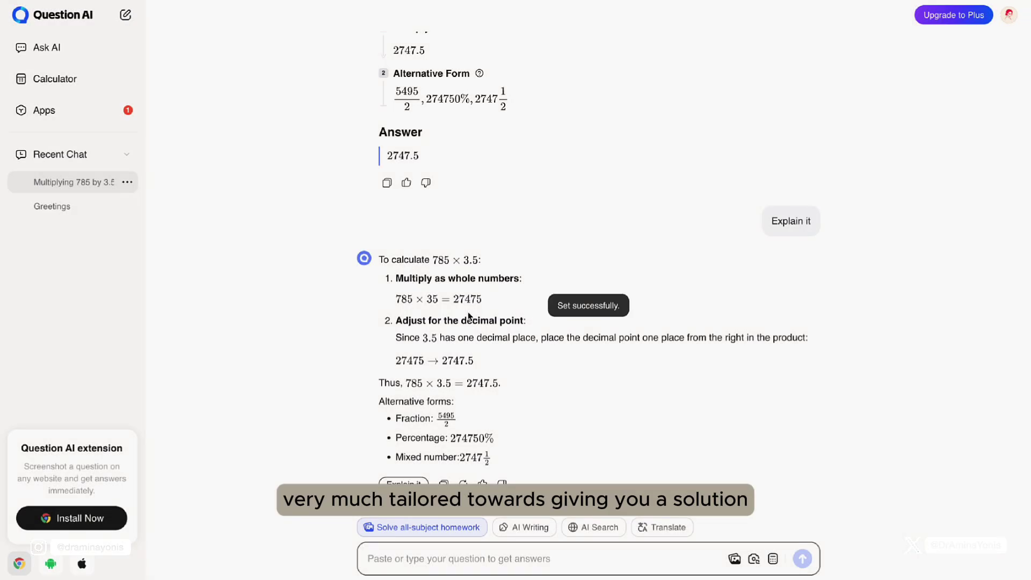